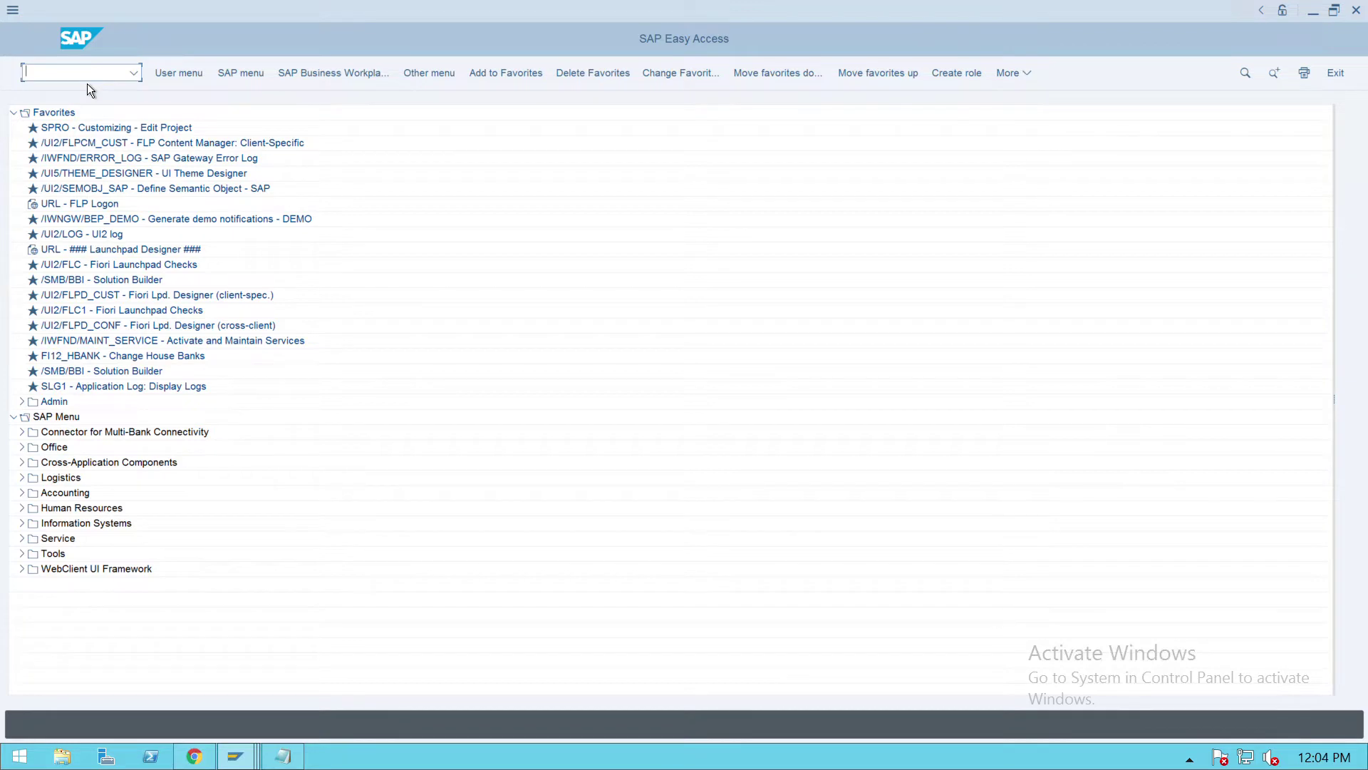
Run transaction AW01N to open Asset Explorer for asset 100001
{"action": "type", "text": "a"}
{"action": "type", "text": "w0"}
{"action": "type", "text": "1n"}
{"action": "key", "text": "Return"}
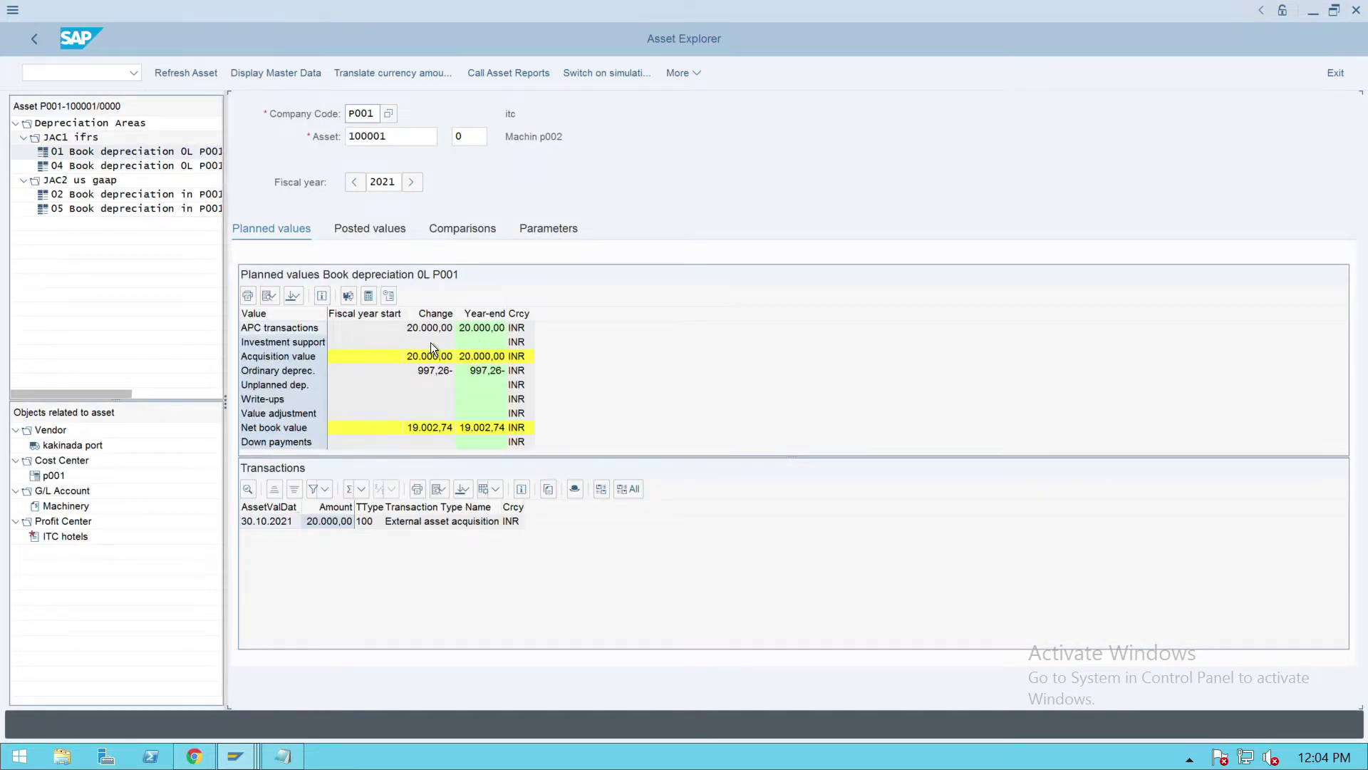
Check asset 100001's posted and planned depreciation values, then return to Easy Access
{"action": "left_click_drag", "start_coordinate": [387, 136], "coordinate": [332, 146]}
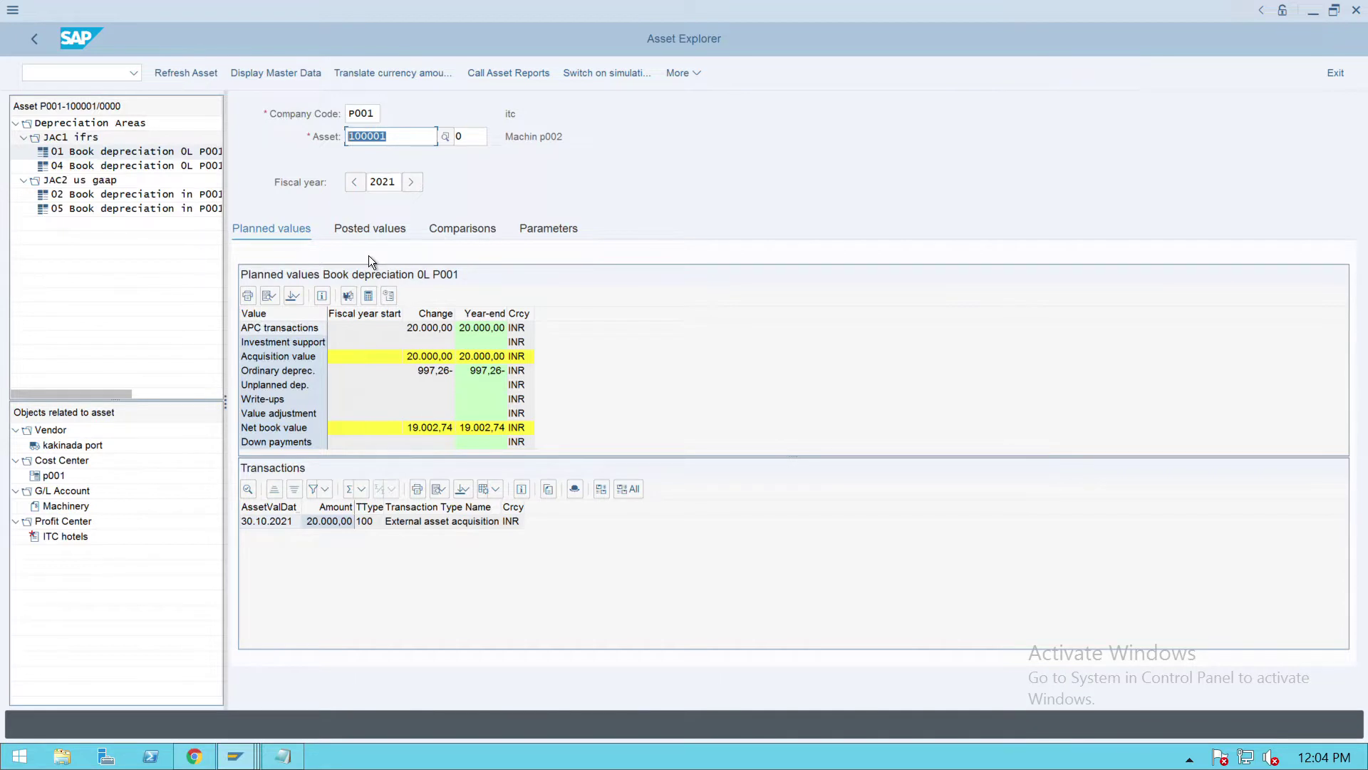
{"action": "left_click", "coordinate": [376, 235]}
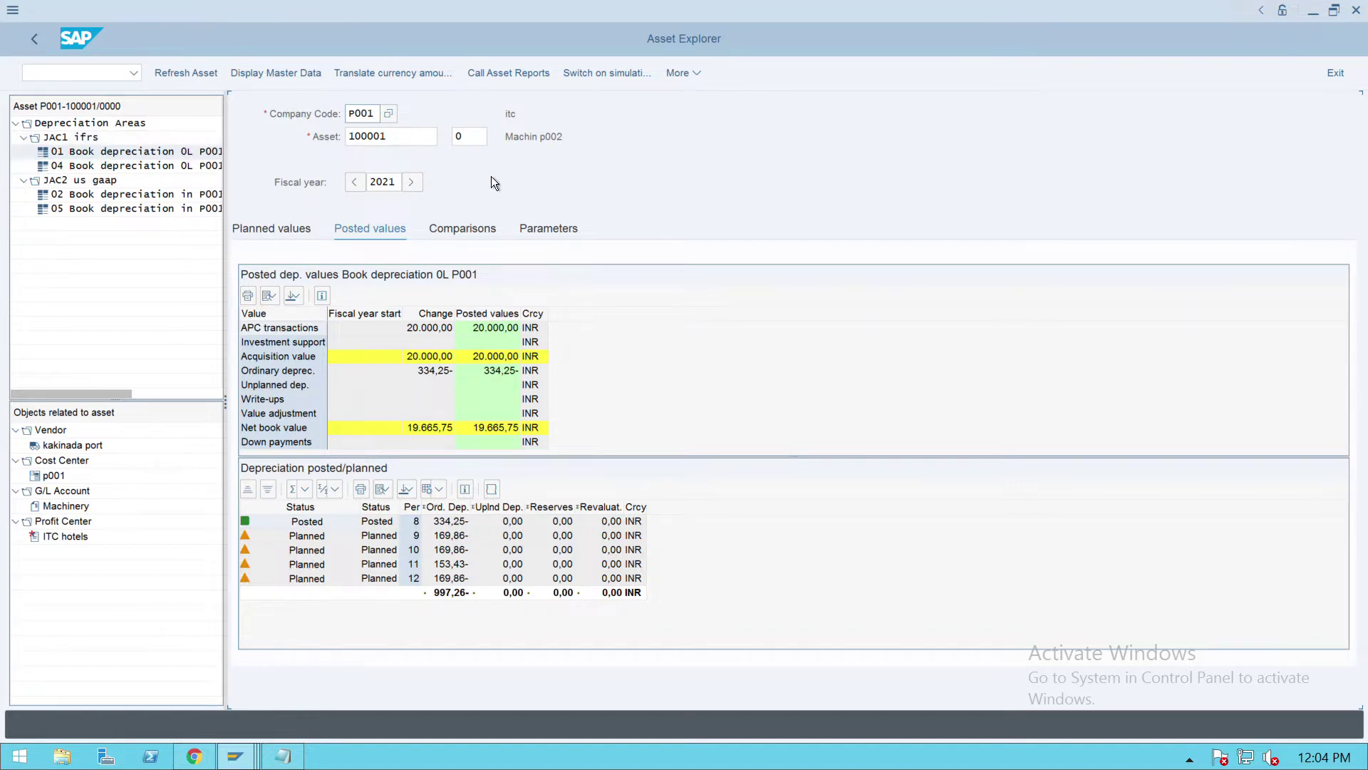
{"action": "left_click", "coordinate": [292, 231]}
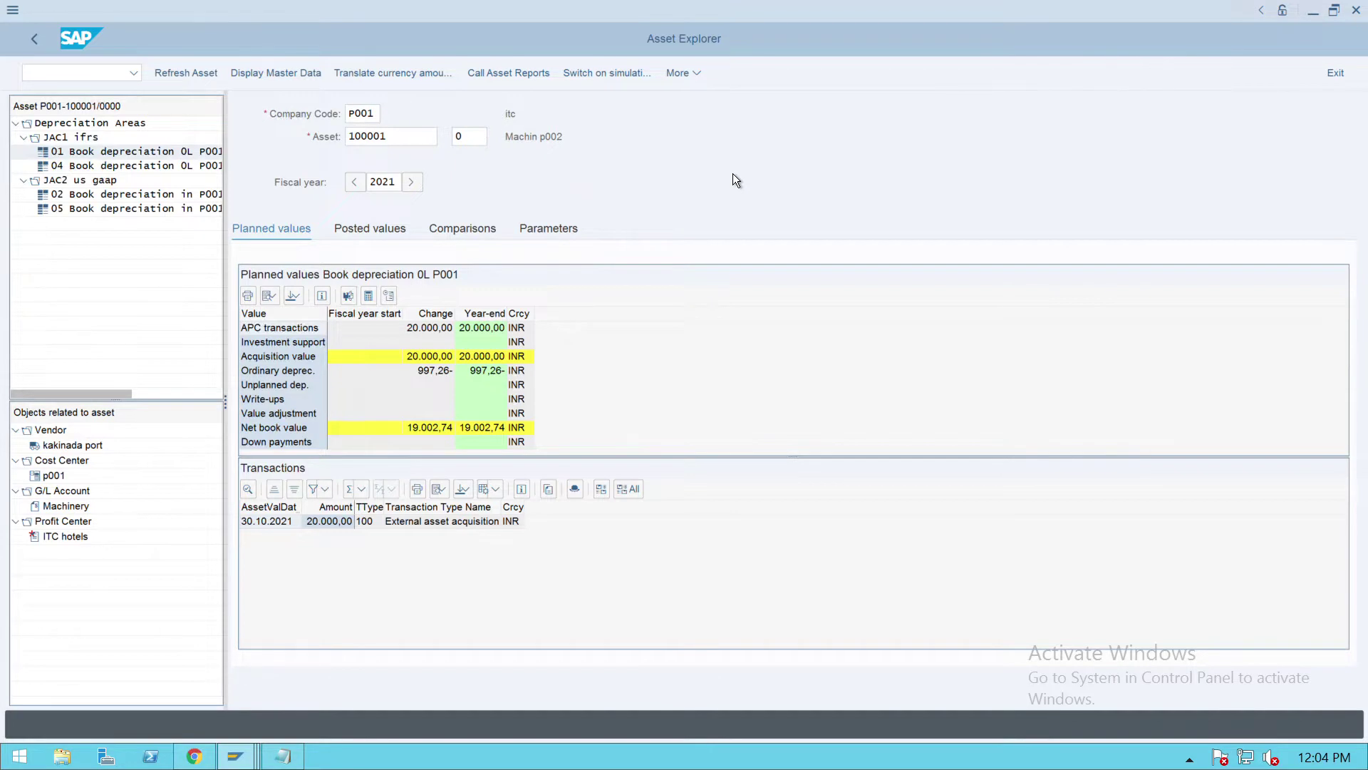
{"action": "key", "text": "F3"}
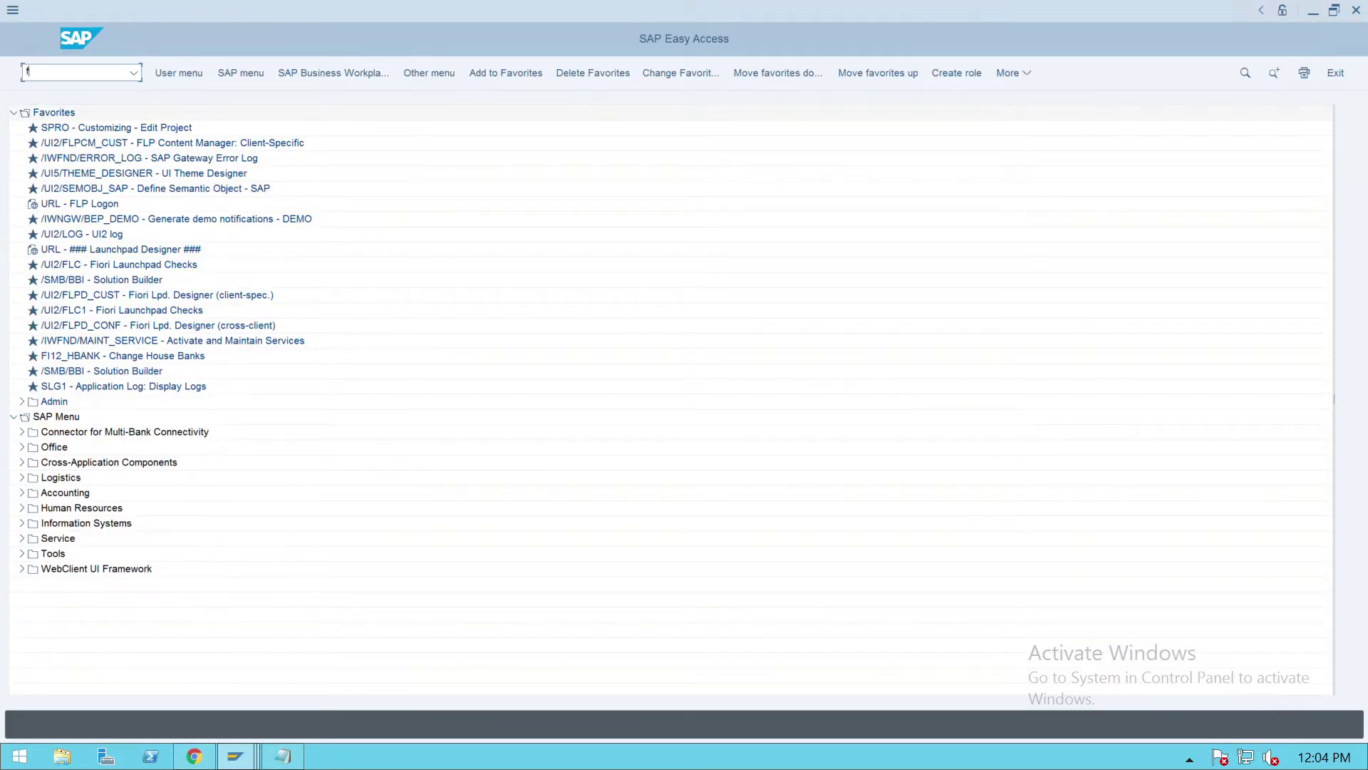
Start F-92 and copy posting date 30.10.2021 into the document date
{"action": "type", "text": "-9"}
{"action": "type", "text": "2"}
{"action": "key", "text": "Return"}
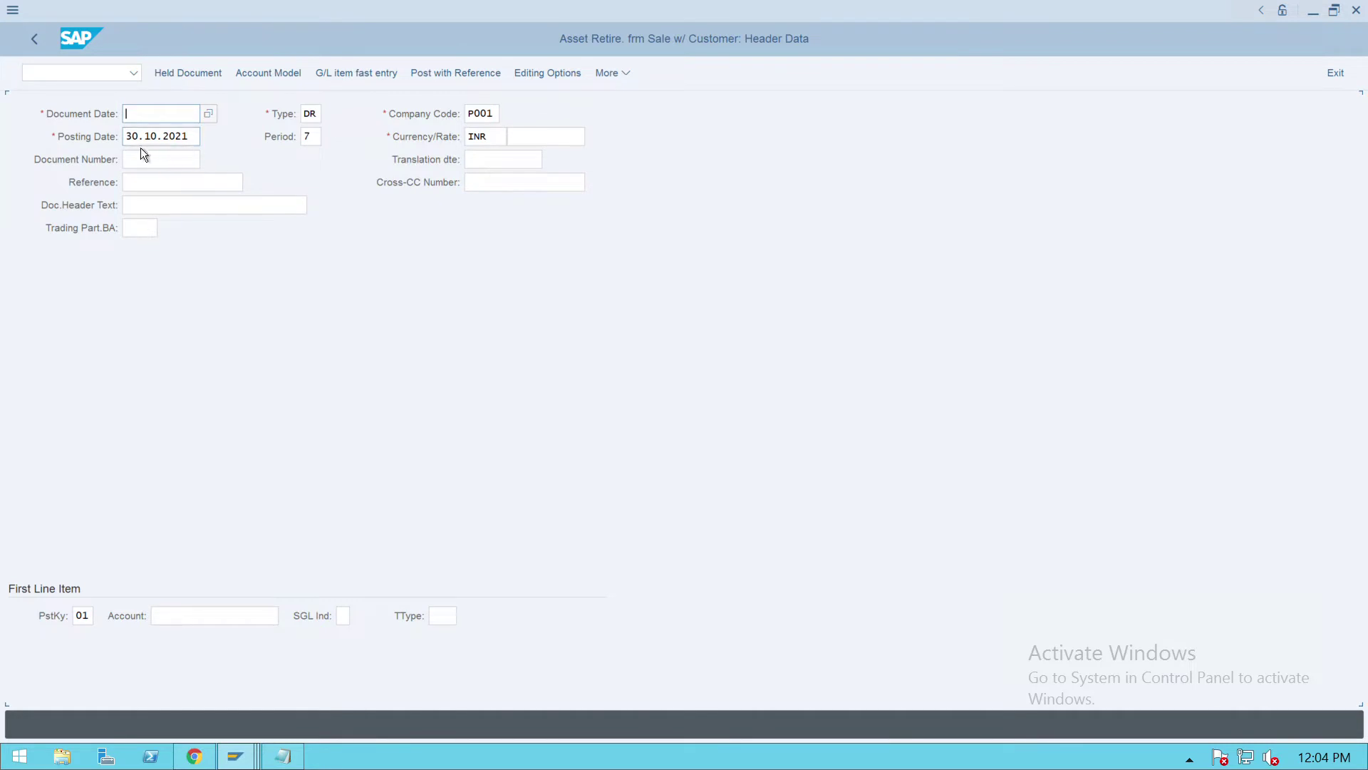
{"action": "left_click_drag", "start_coordinate": [135, 143], "coordinate": [214, 144]}
{"action": "key", "text": "ctrl+c"}
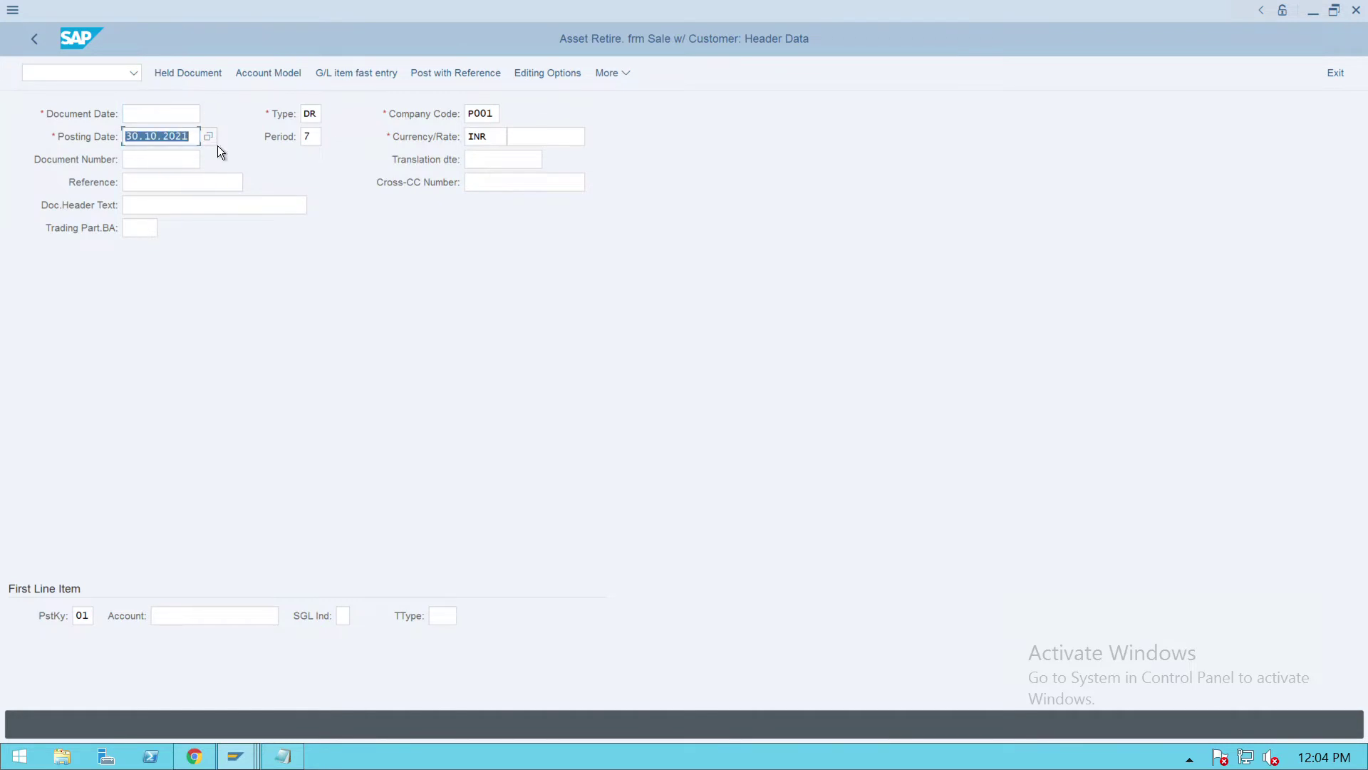
{"action": "left_click", "coordinate": [162, 114]}
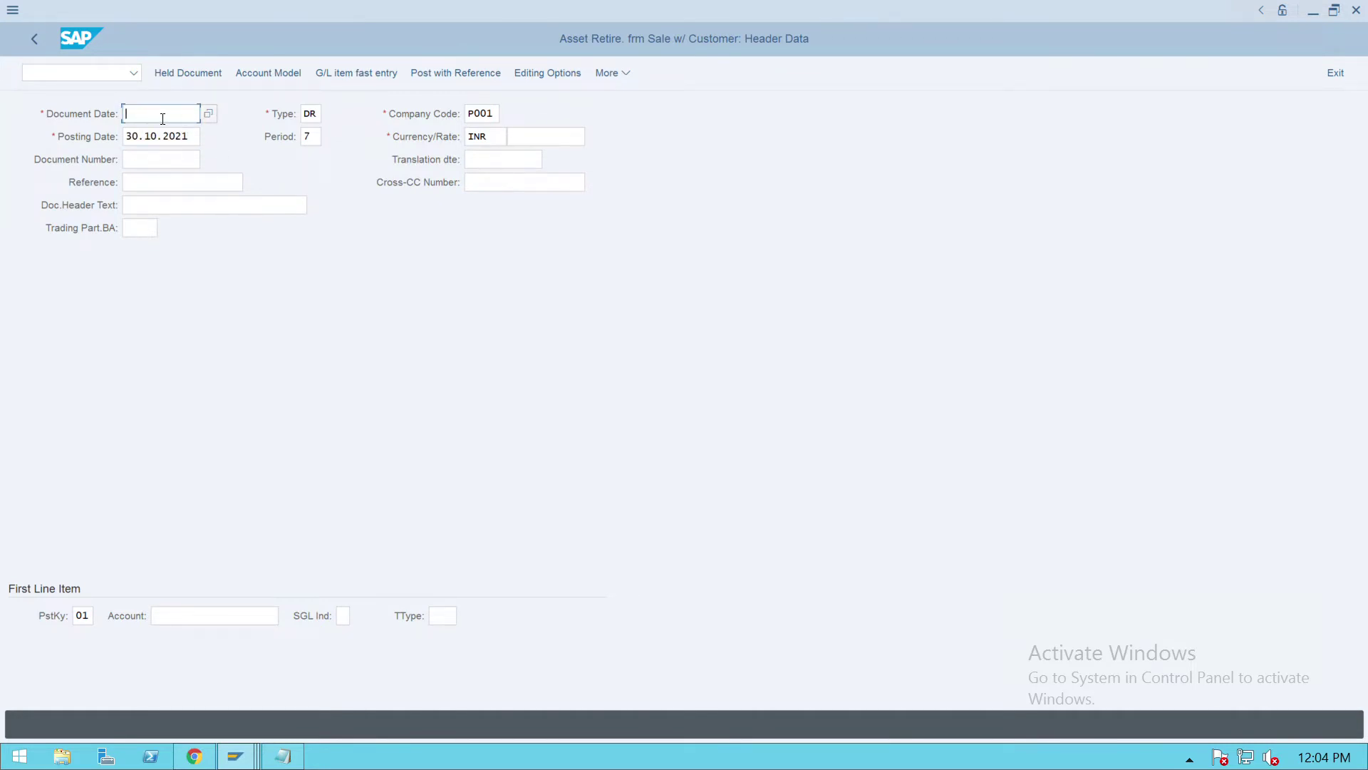
{"action": "key", "text": "ctrl+v"}
Enter reference 'sales' and bring up the customer search for the first line's account
{"action": "left_click", "coordinate": [177, 189]}
{"action": "type", "text": "sale"}
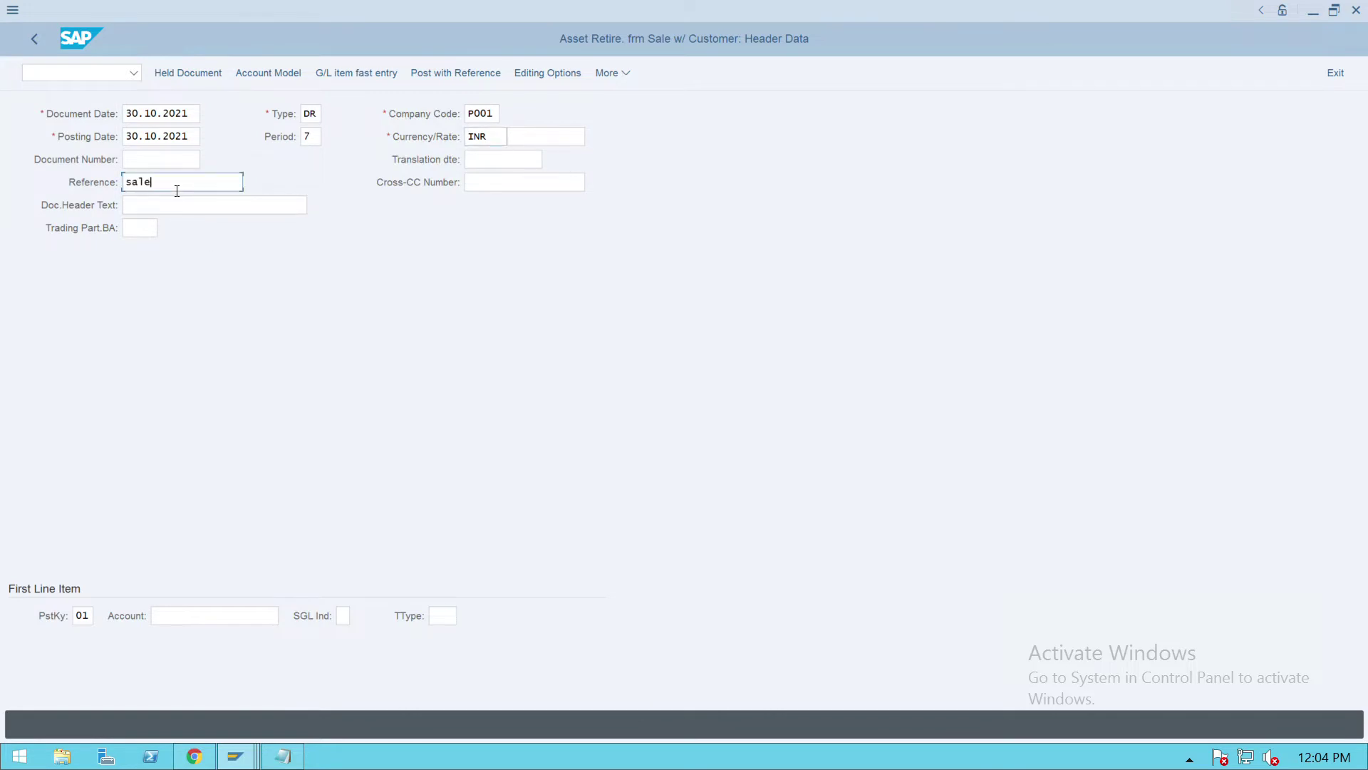
{"action": "type", "text": "s"}
{"action": "left_click", "coordinate": [269, 622]}
{"action": "left_click", "coordinate": [293, 626]}
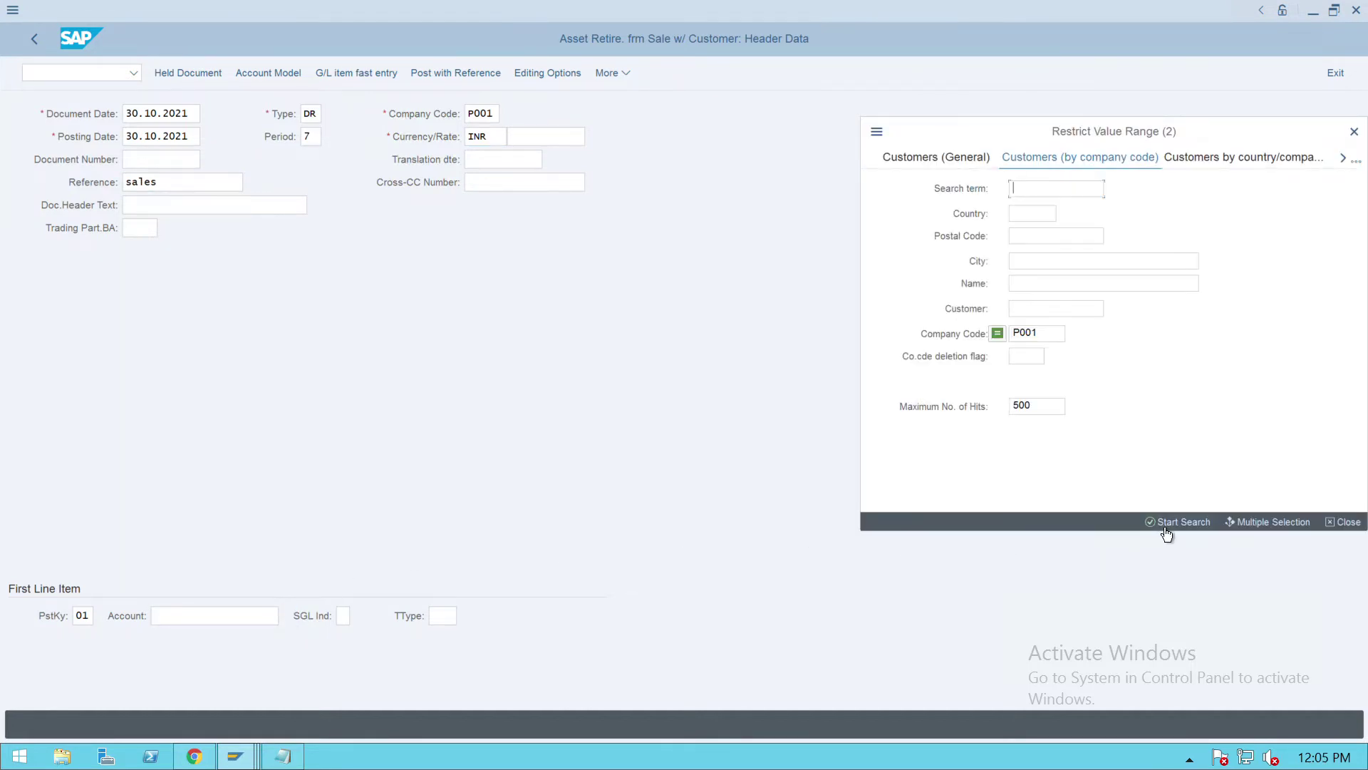
Choose customer 10201, Indian Railway, as the first line item's account
{"action": "left_click", "coordinate": [1168, 522]}
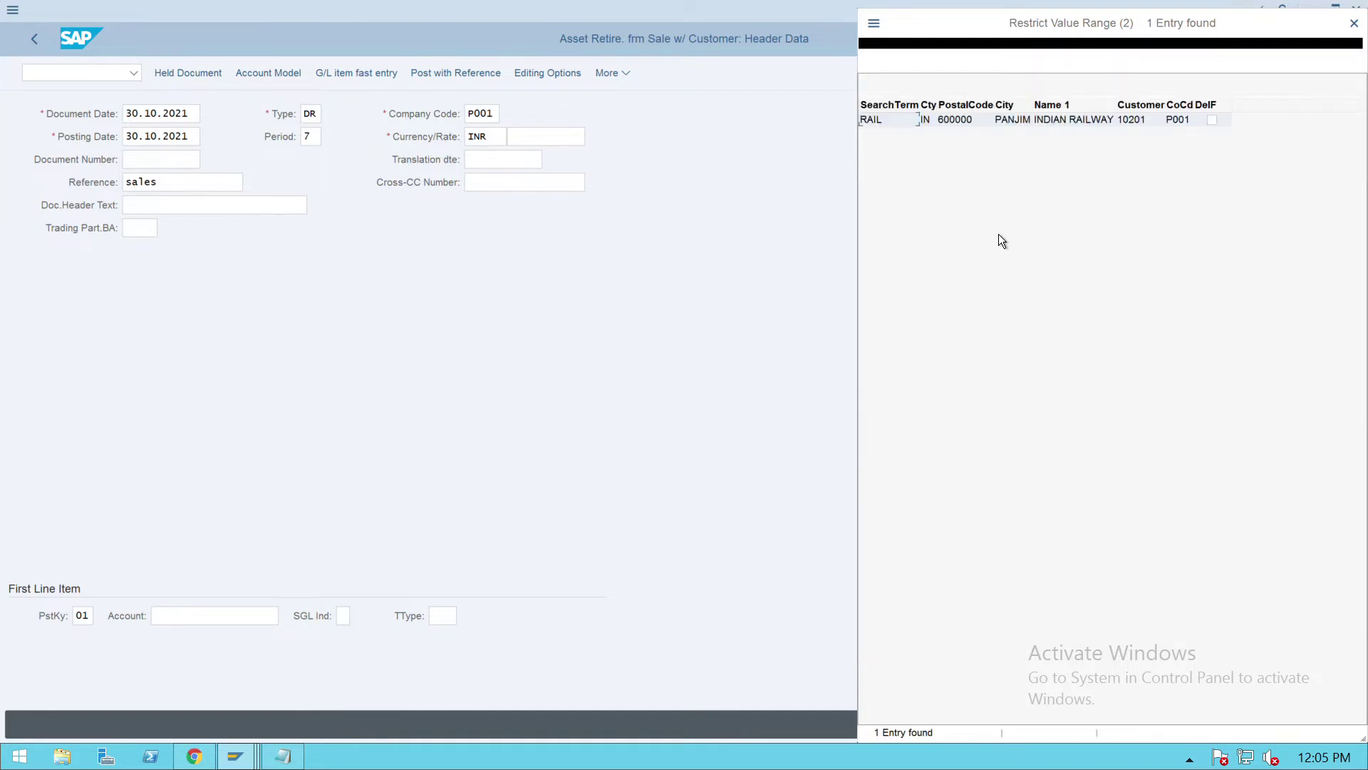
{"action": "double_click", "coordinate": [910, 129]}
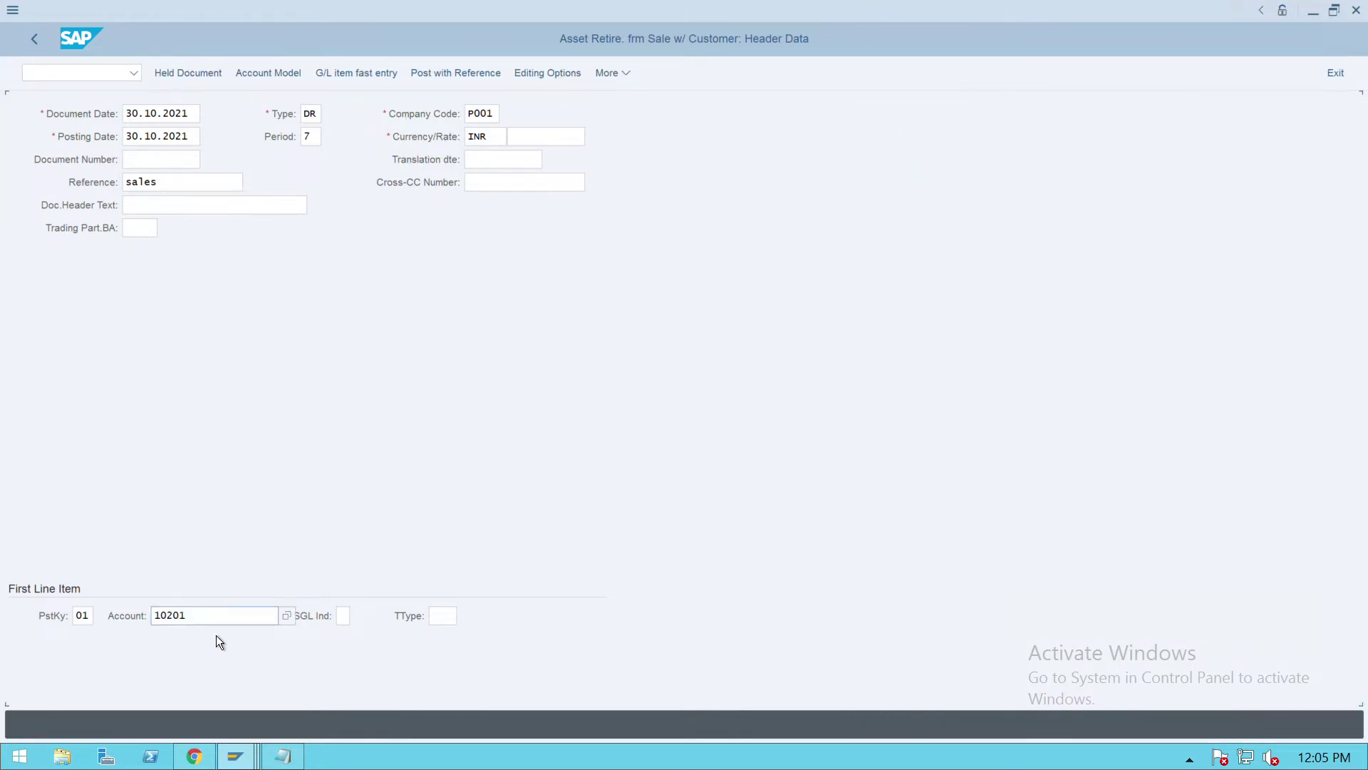
{"action": "key", "text": "Return"}
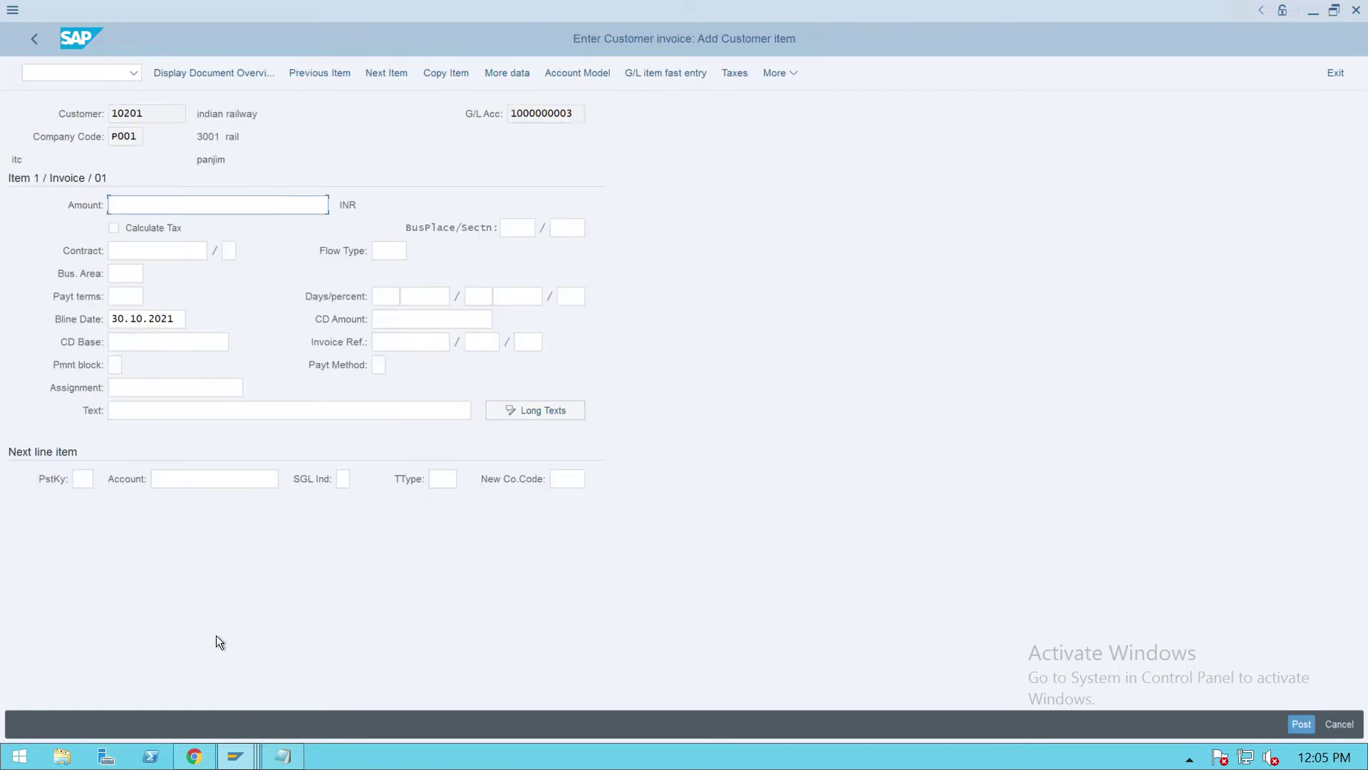
Enter 15000 as the customer item's amount
{"action": "key", "text": "alt+Tab"}
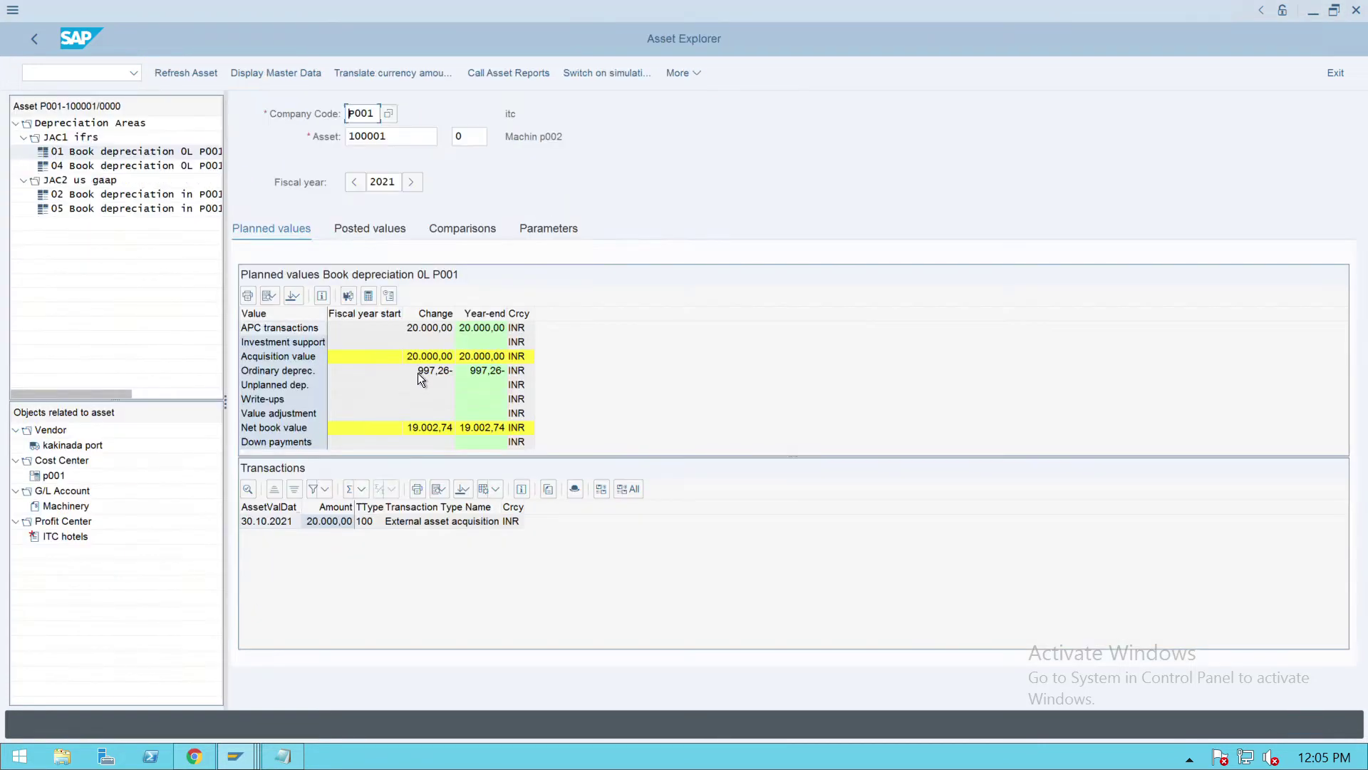
{"action": "key", "text": "alt+Tab"}
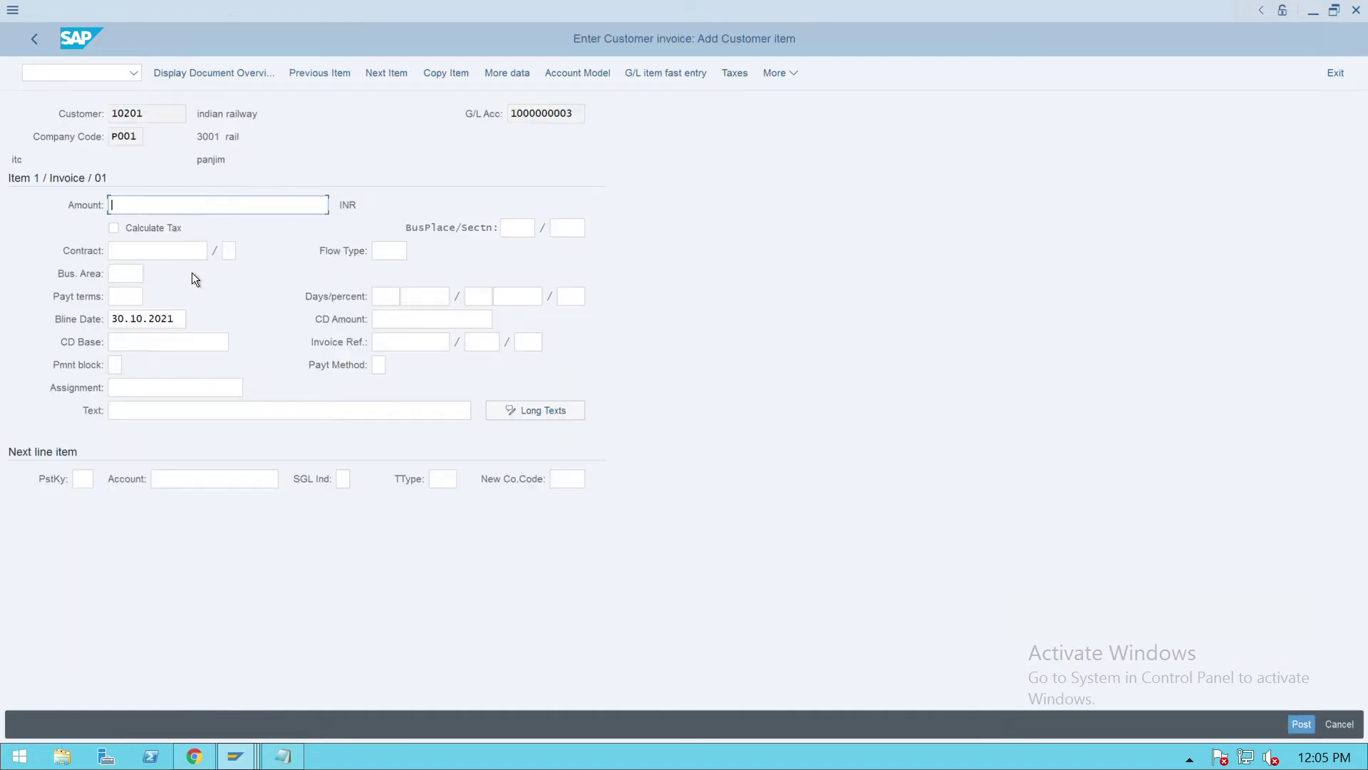
{"action": "type", "text": "15000"}
{"action": "left_click", "coordinate": [90, 486]}
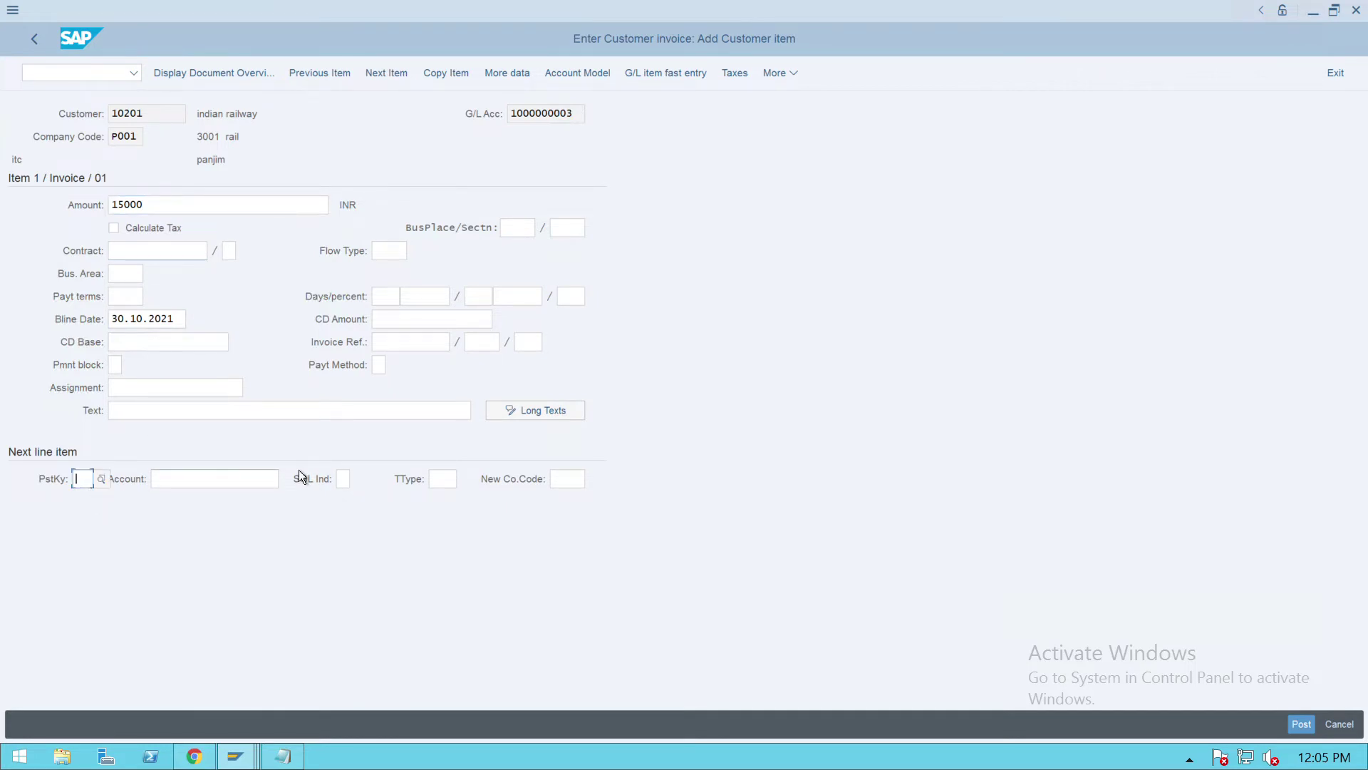
{"action": "type", "text": "50"}
{"action": "key", "text": "Tab"}
{"action": "left_click", "coordinate": [295, 484]}
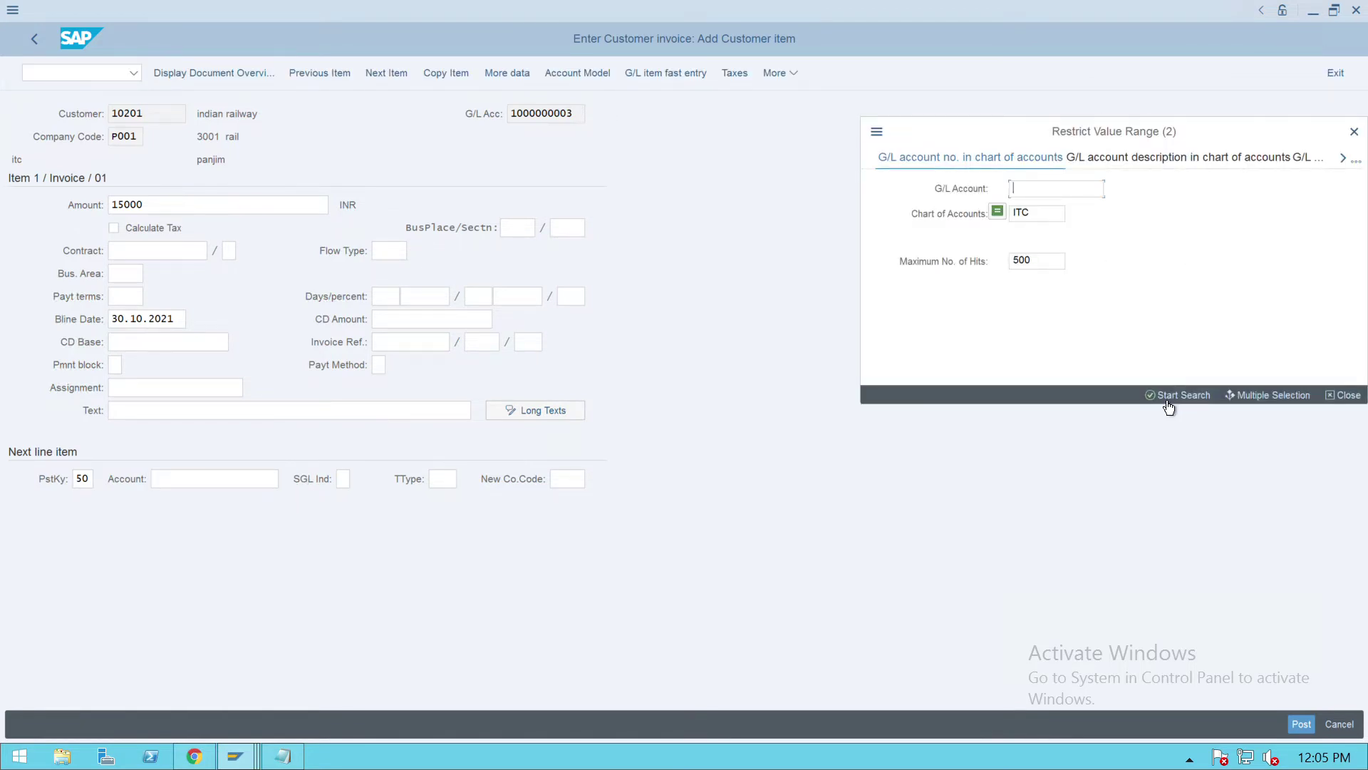
{"action": "left_click", "coordinate": [1169, 405]}
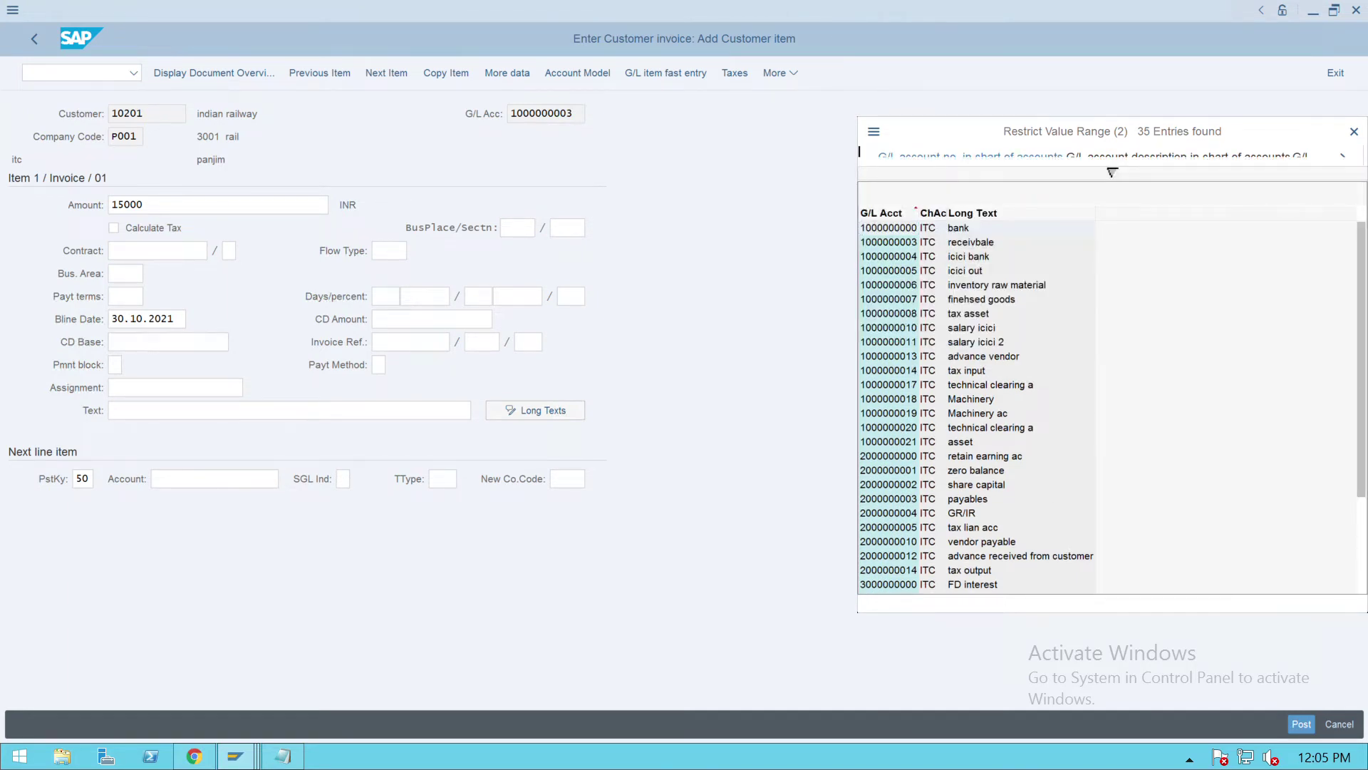
{"action": "scroll", "coordinate": [956, 559], "scroll_direction": "down", "scroll_amount": 3}
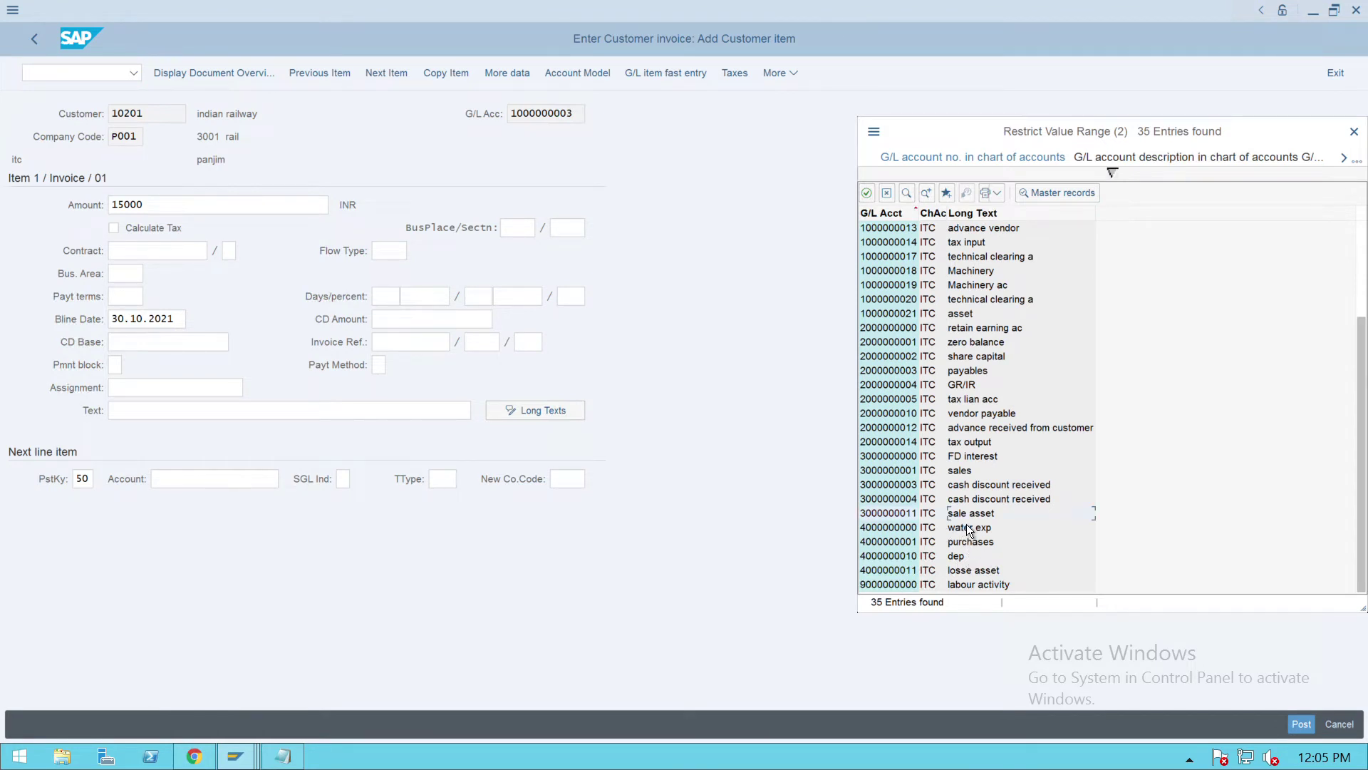
{"action": "double_click", "coordinate": [891, 519]}
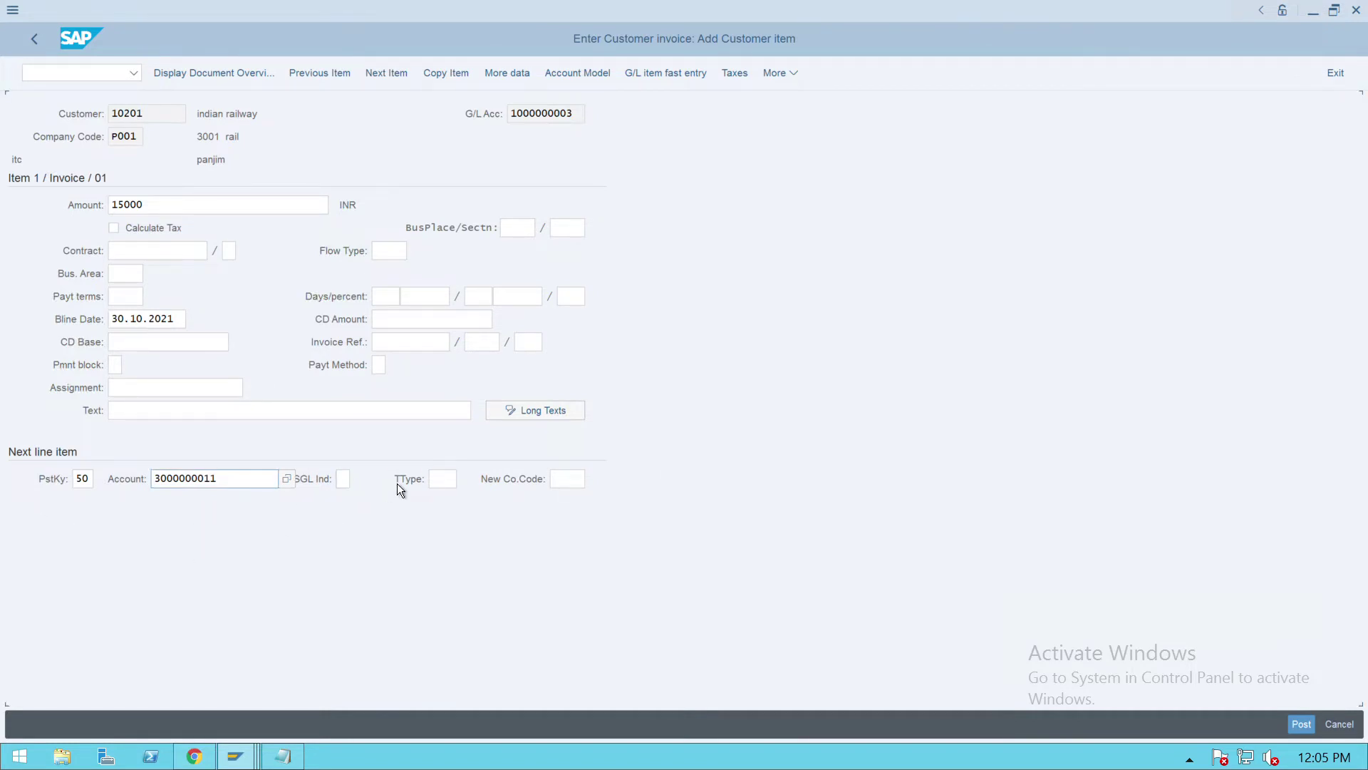
{"action": "key", "text": "Return"}
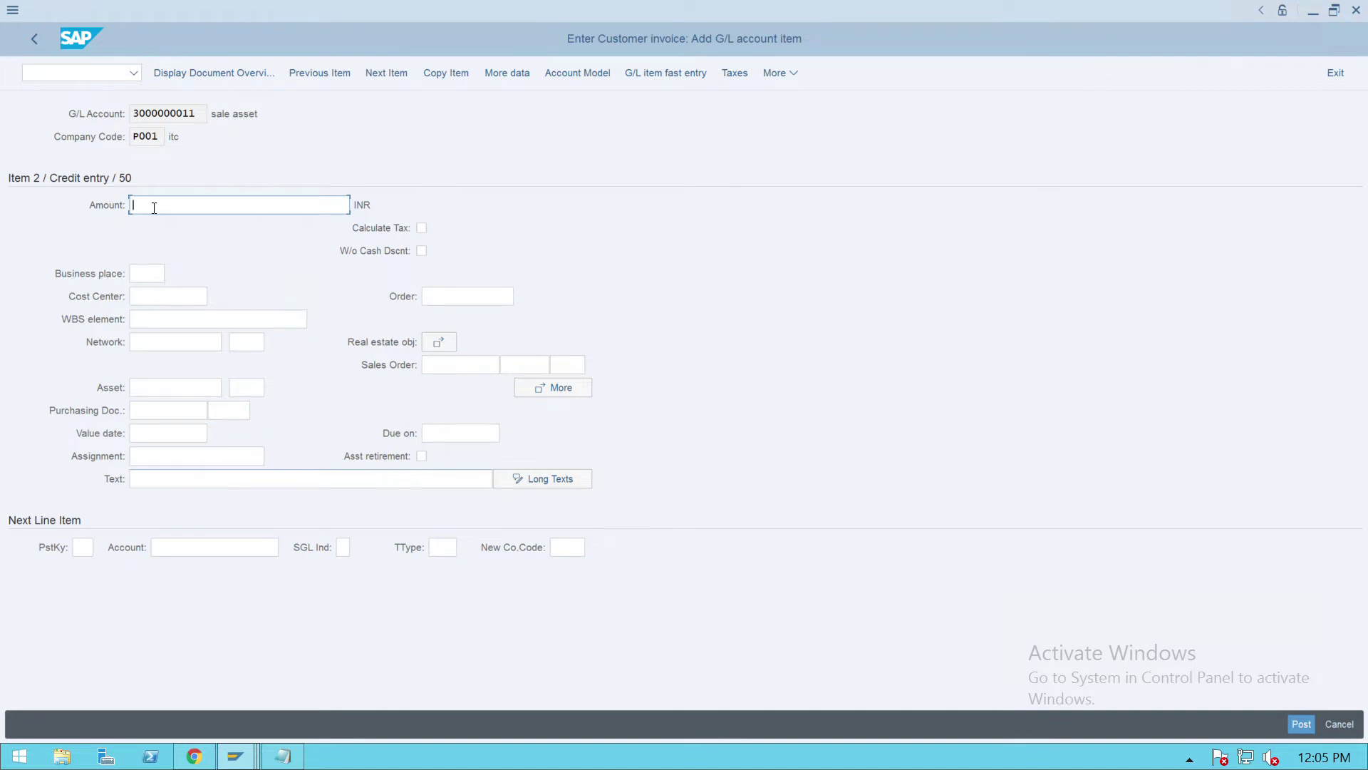
Set the sale asset credit amount to 15000 INR and flag it as an asset retirement
{"action": "type", "text": "1"}
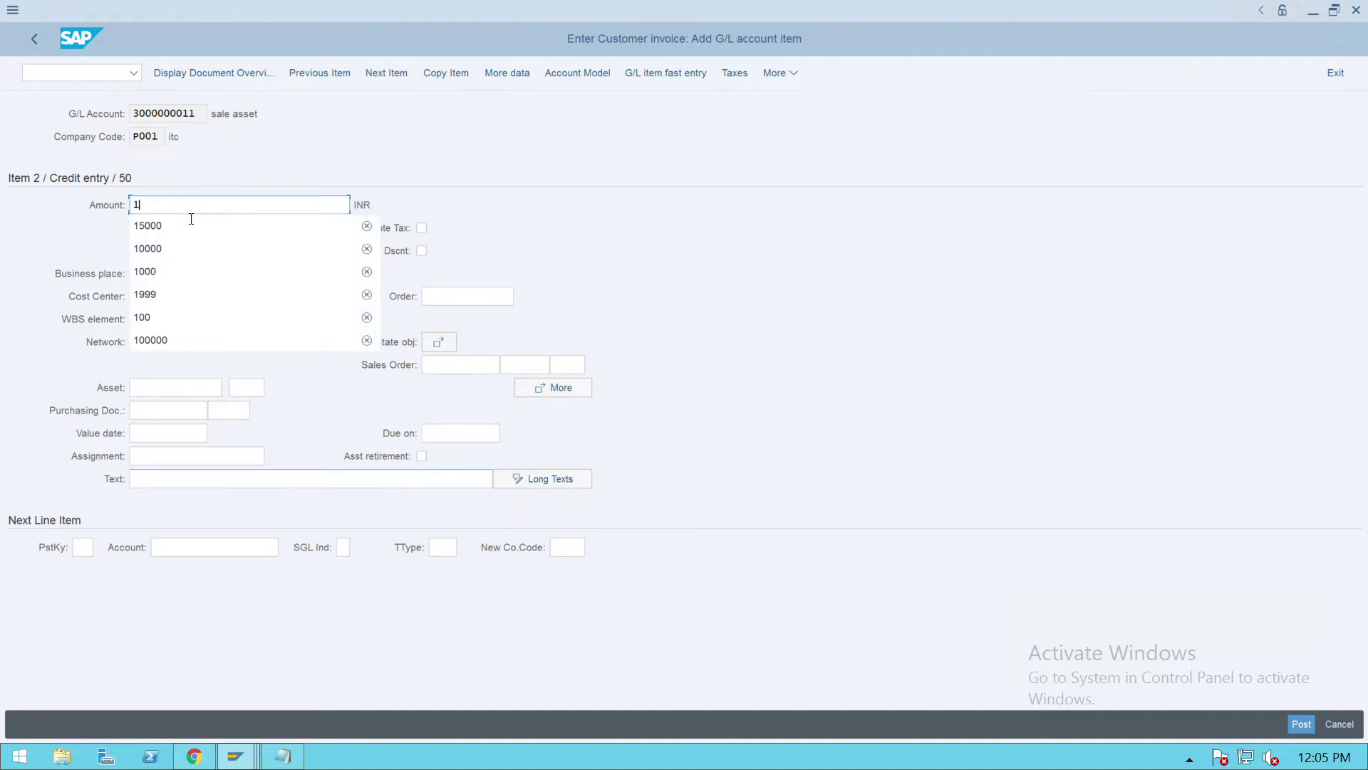
{"action": "type", "text": "500"}
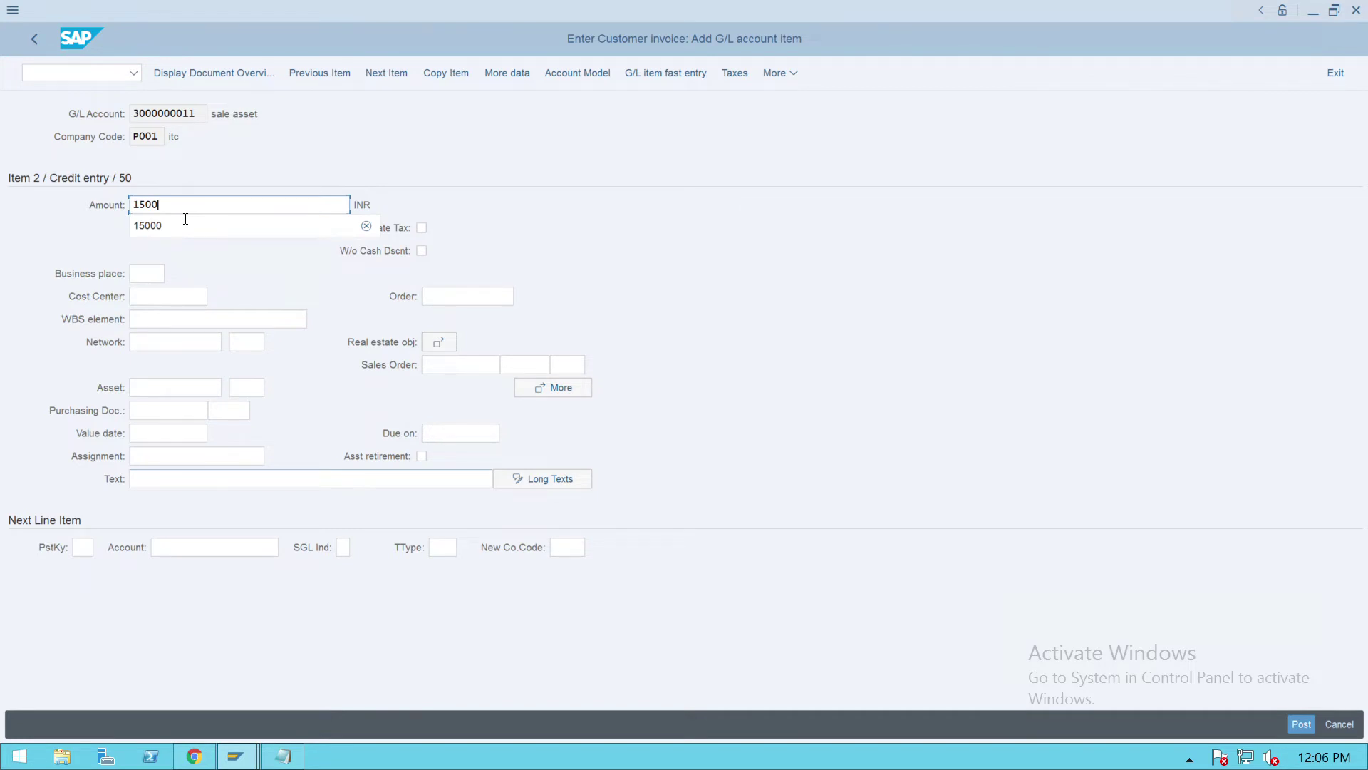
{"action": "left_click", "coordinate": [186, 219]}
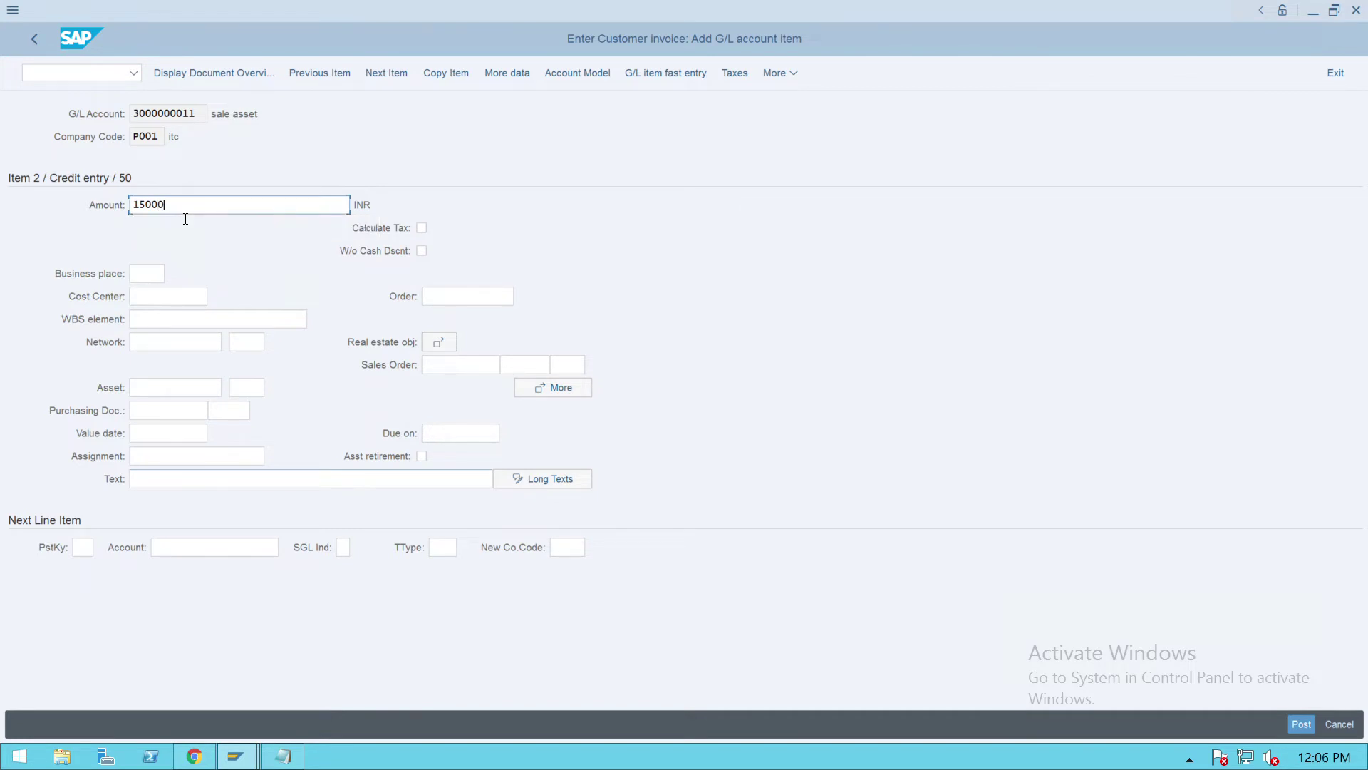
{"action": "left_click", "coordinate": [430, 465]}
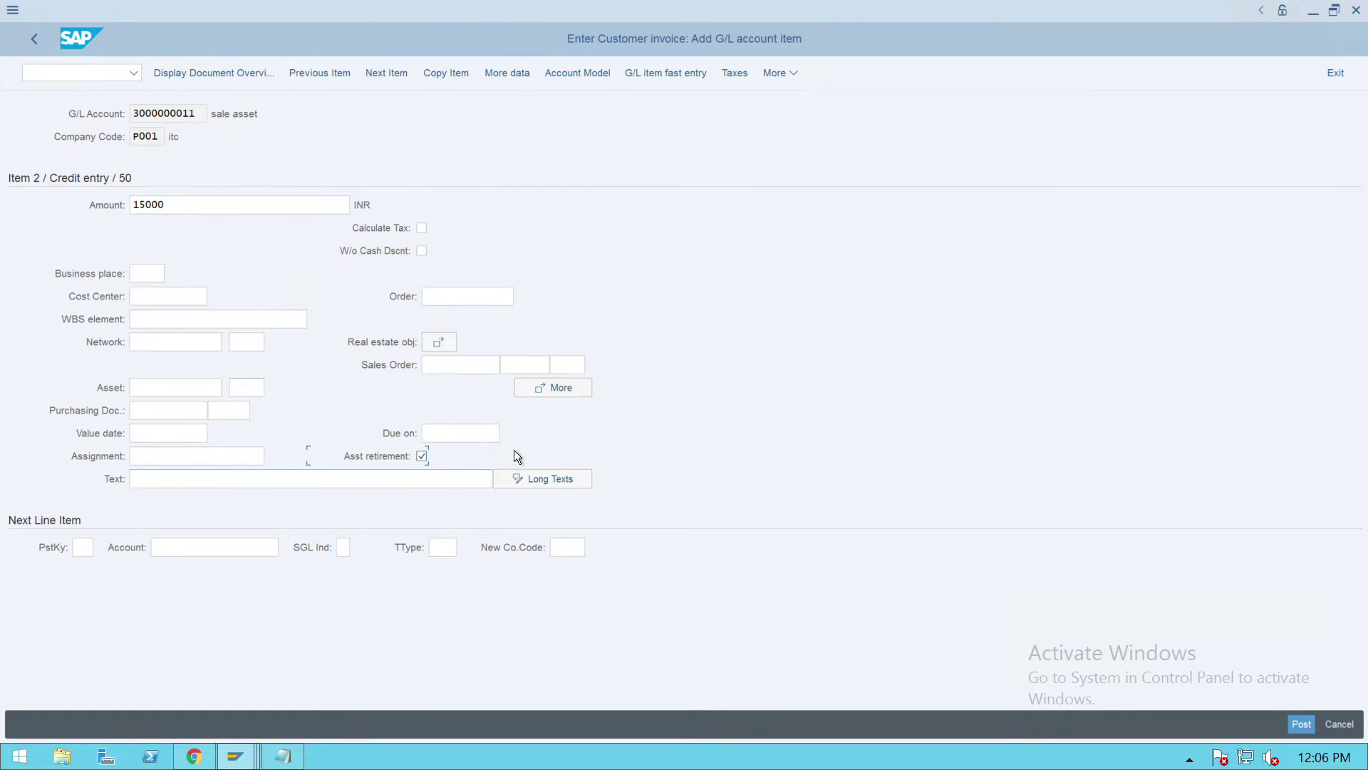
{"action": "key", "text": "Return"}
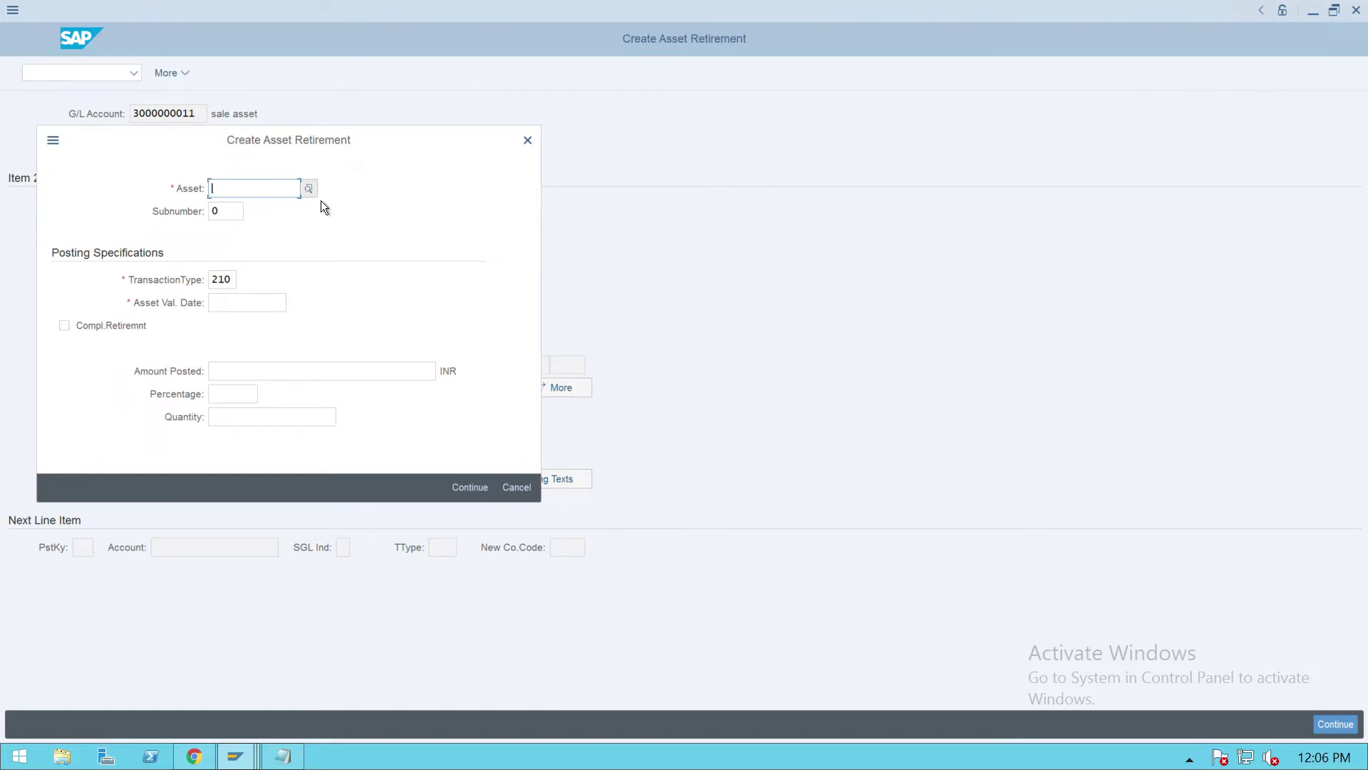
Retire asset 100001 completely with asset value date 30.10.2021
{"action": "key", "text": "F4"}
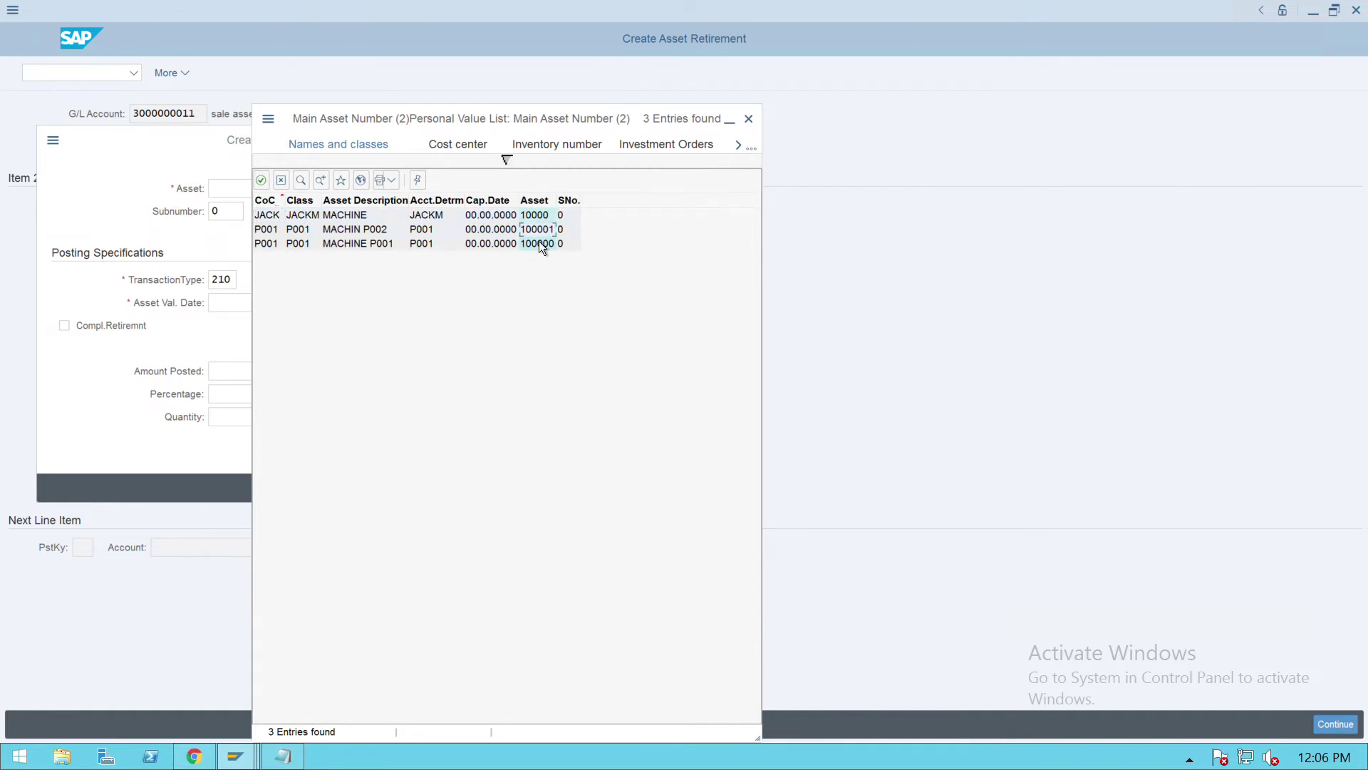
{"action": "key", "text": "Return"}
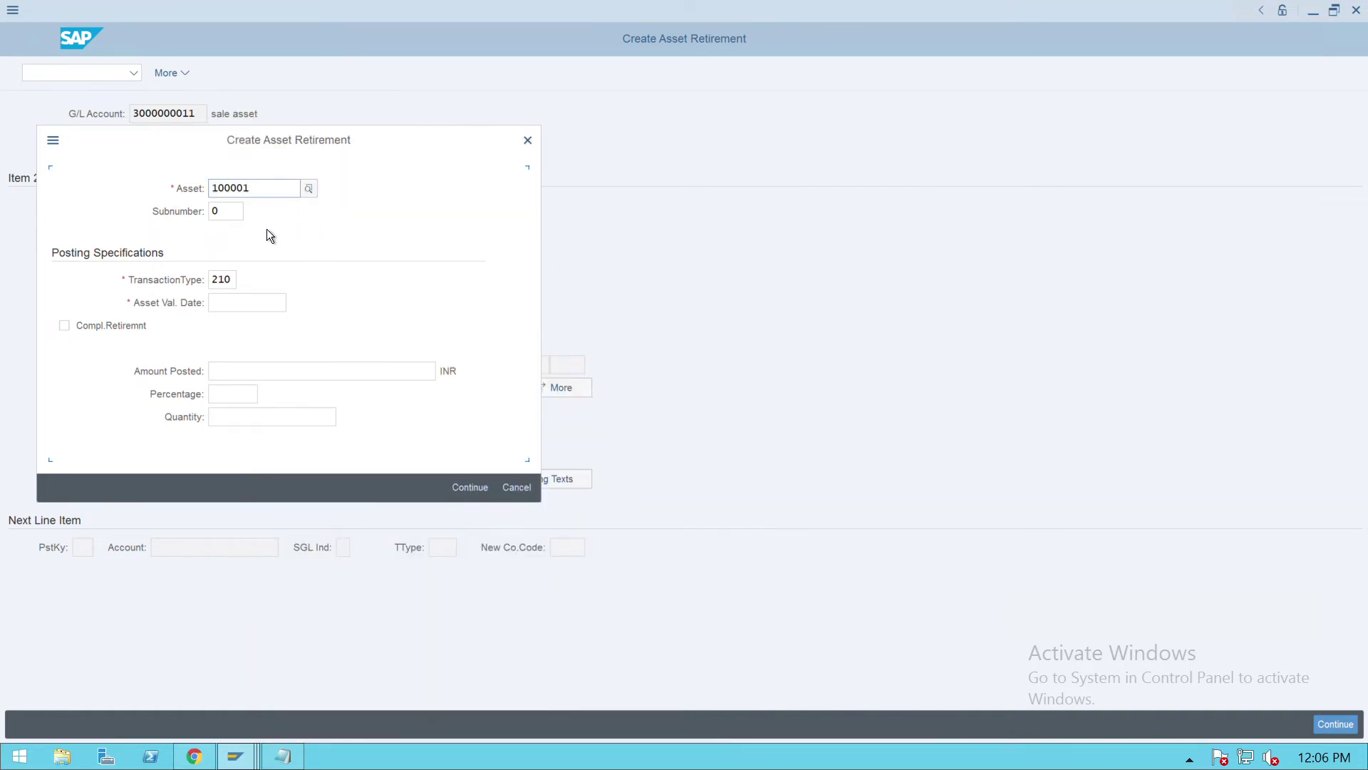
{"action": "left_click", "coordinate": [248, 313]}
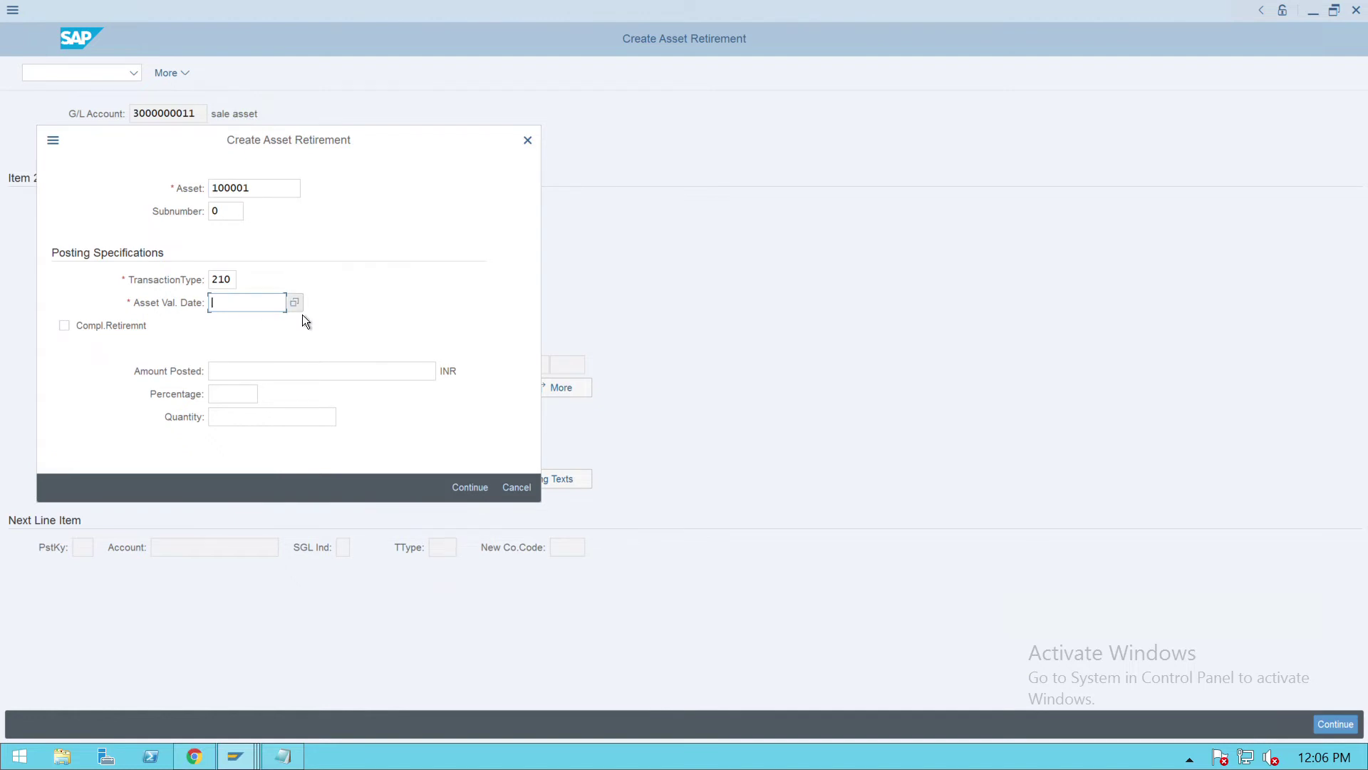
{"action": "key", "text": "Return"}
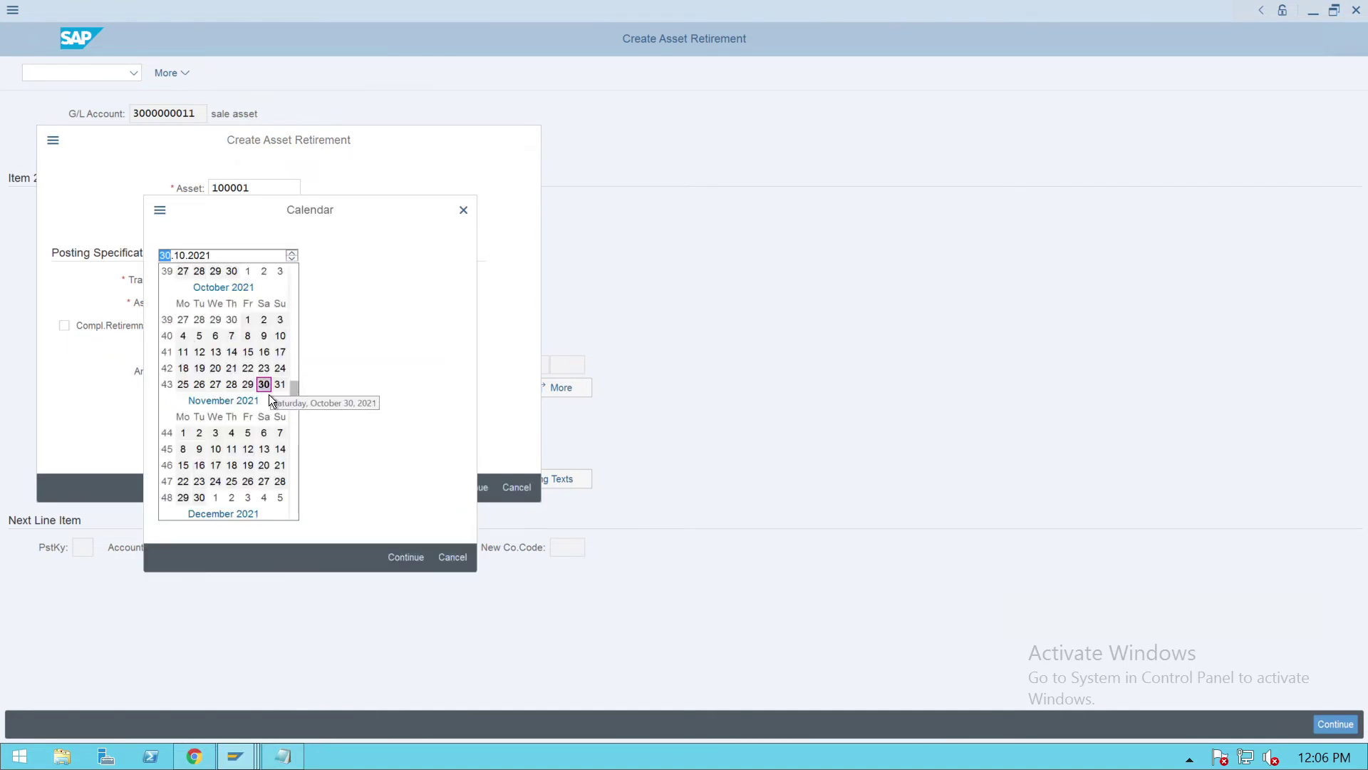
{"action": "left_click", "coordinate": [268, 393]}
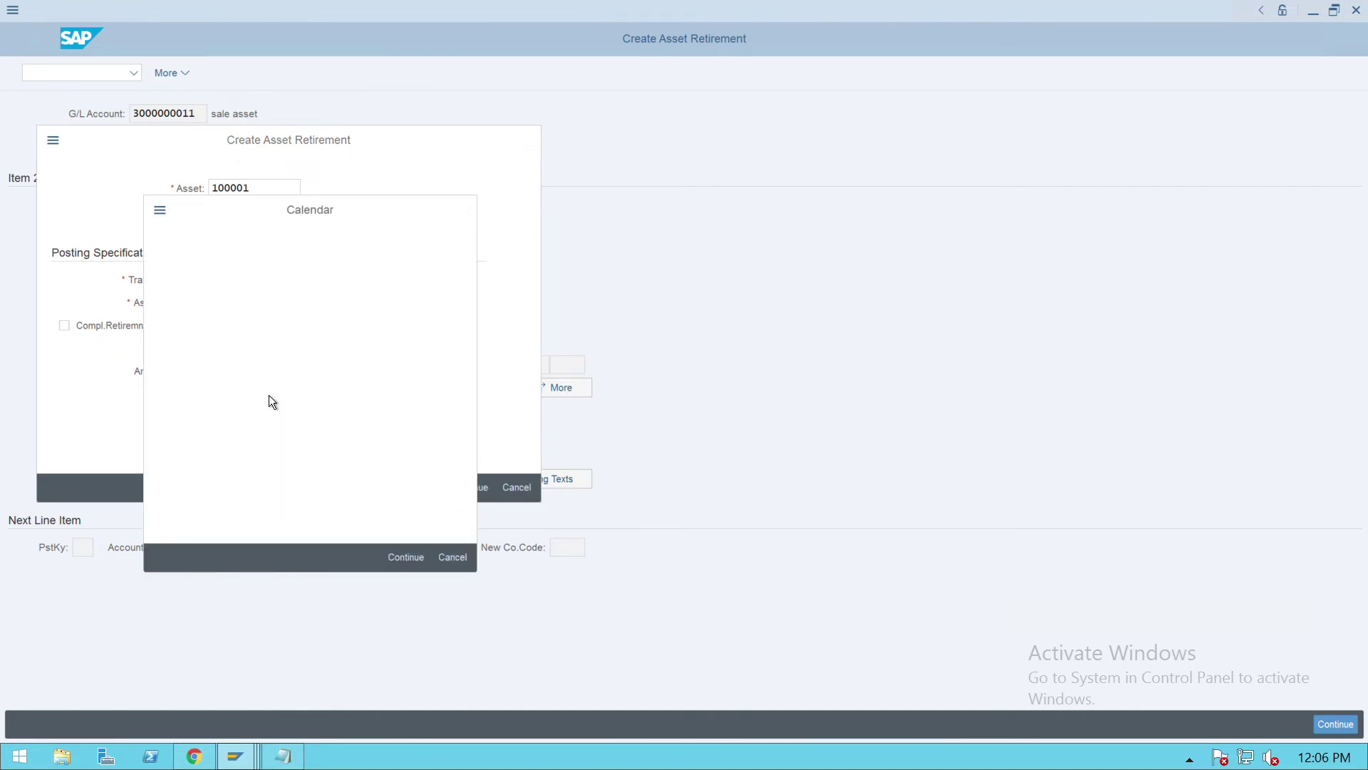
{"action": "left_click", "coordinate": [71, 337]}
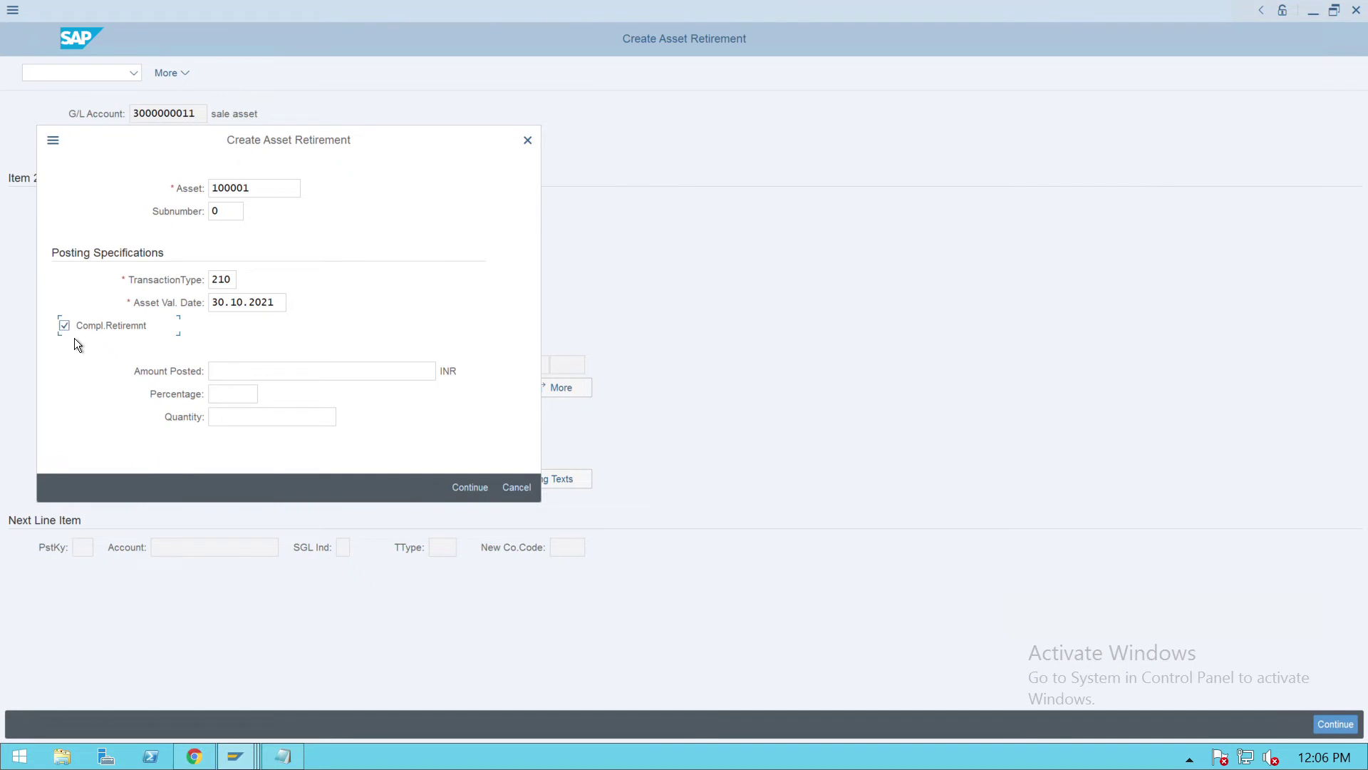
{"action": "left_click", "coordinate": [472, 498]}
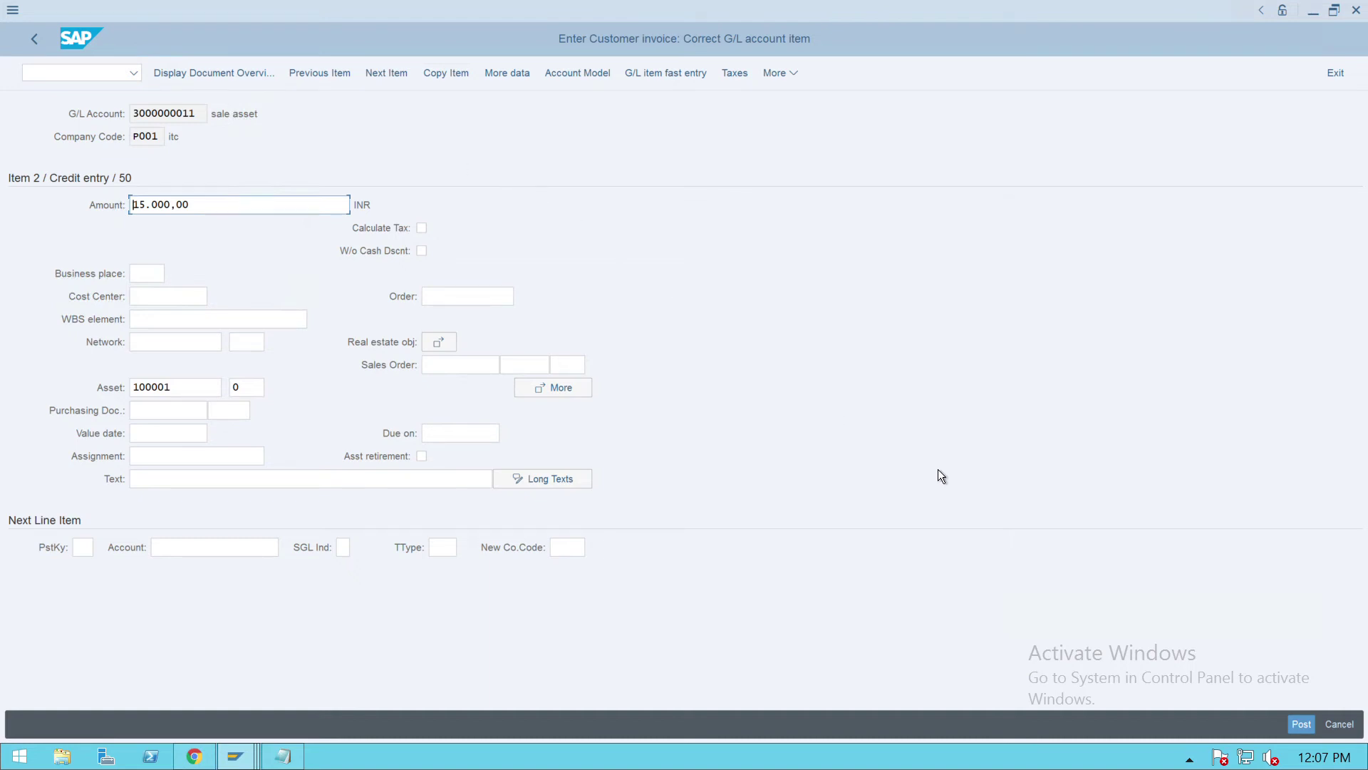
{"action": "left_click", "coordinate": [1301, 725]}
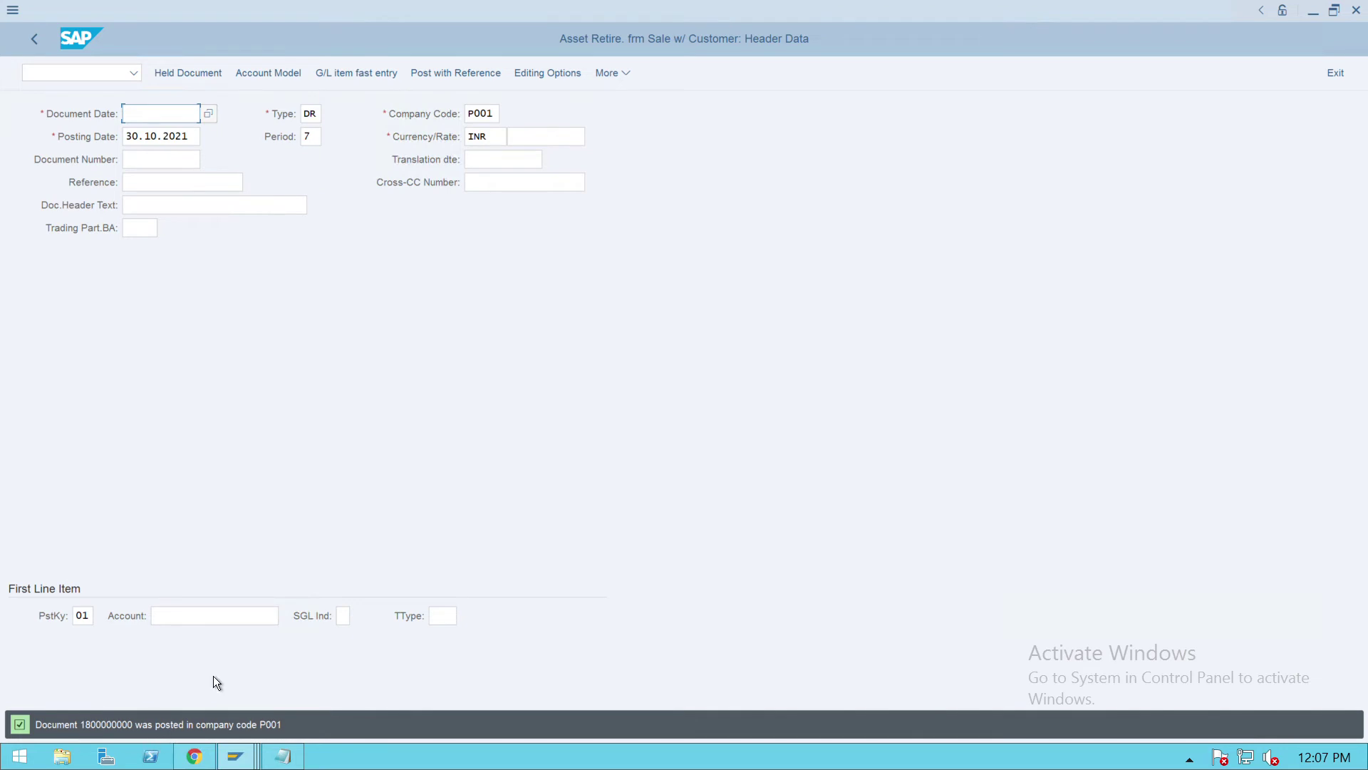
Reopen Asset Explorer with /nAW01N and switch to asset 100001's window
{"action": "left_click", "coordinate": [47, 78]}
{"action": "type", "text": "/"}
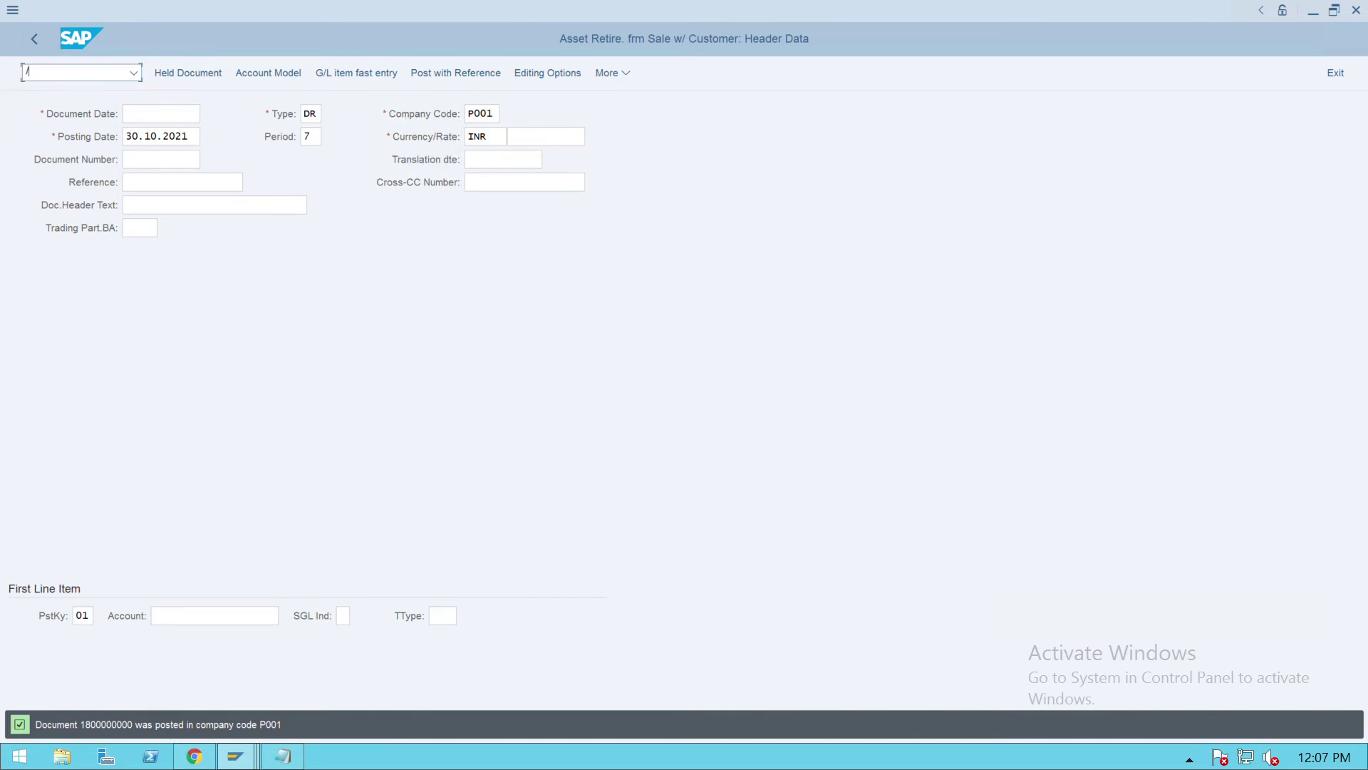
{"action": "type", "text": "naw01"}
{"action": "type", "text": "n"}
{"action": "key", "text": "Return"}
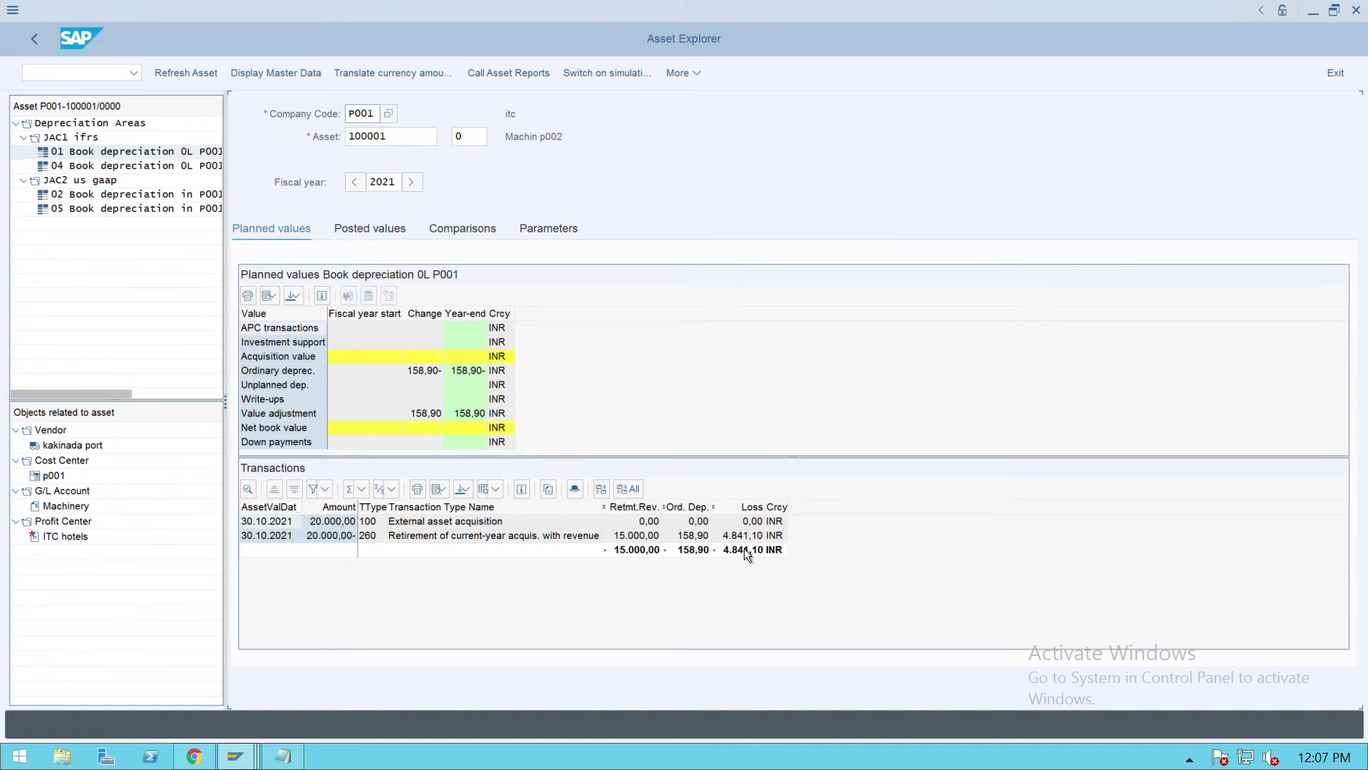
{"action": "key", "text": "alt+Tab"}
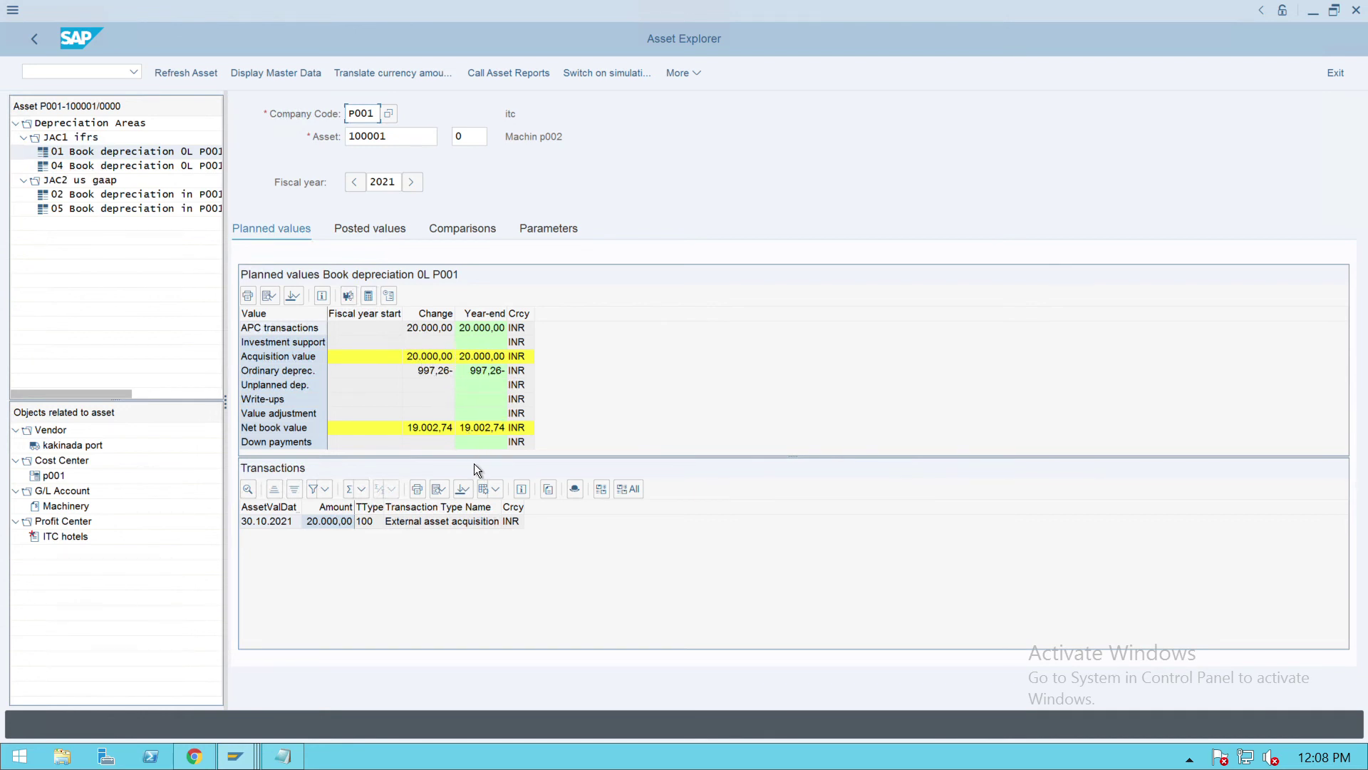
Verify asset 100001's 30.10.2021 retirement: 15,000 INR revenue and 4,841.10 INR loss
{"action": "key", "text": "alt+Tab"}
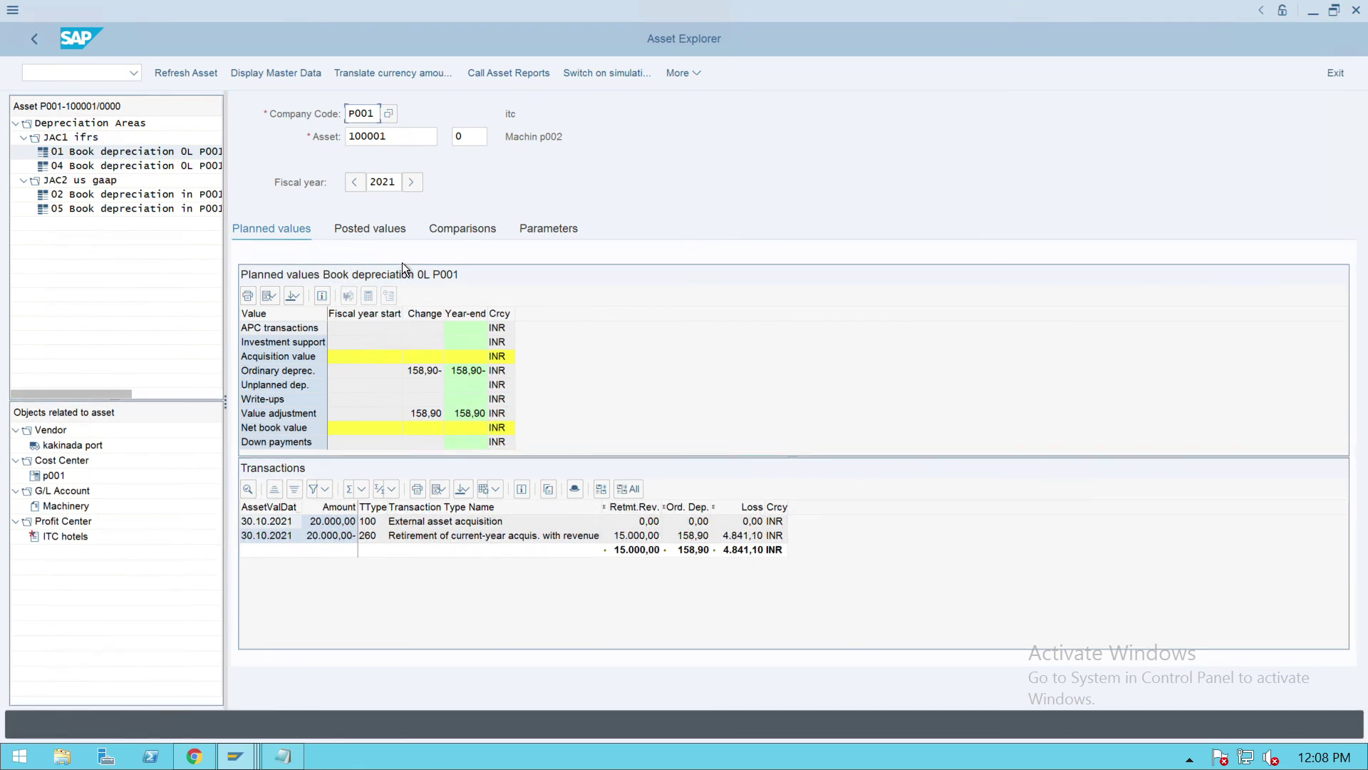
{"action": "left_click", "coordinate": [392, 240]}
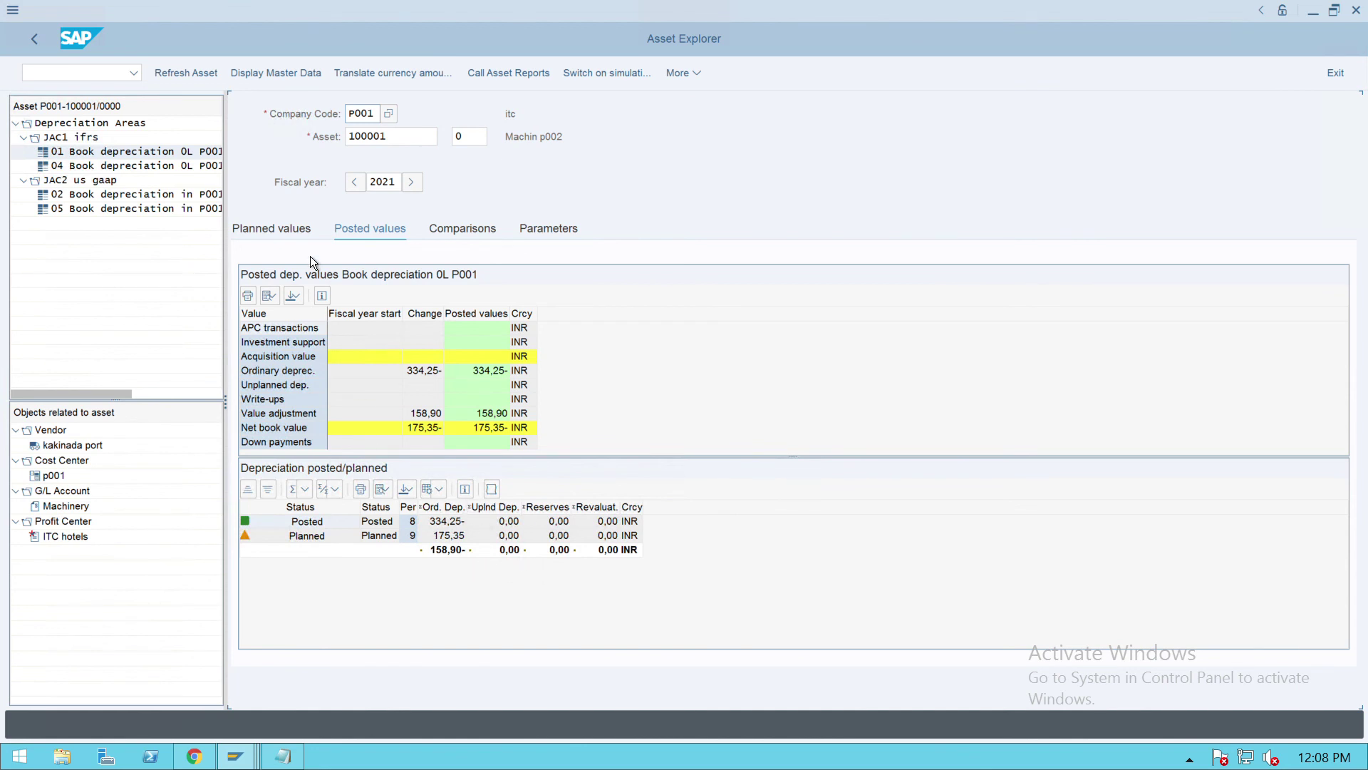
{"action": "left_click", "coordinate": [300, 241]}
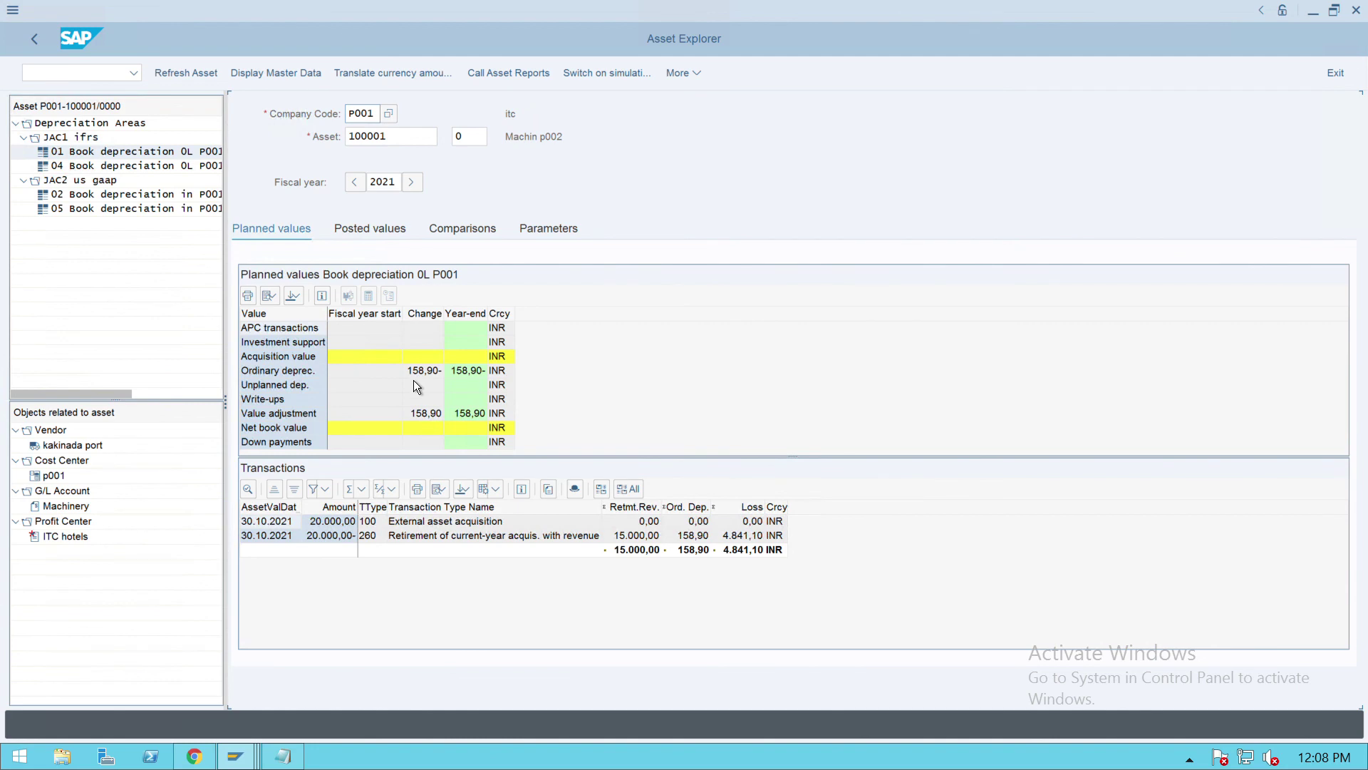
{"action": "left_click", "coordinate": [413, 379]}
{"action": "key", "text": "alt+Tab"}
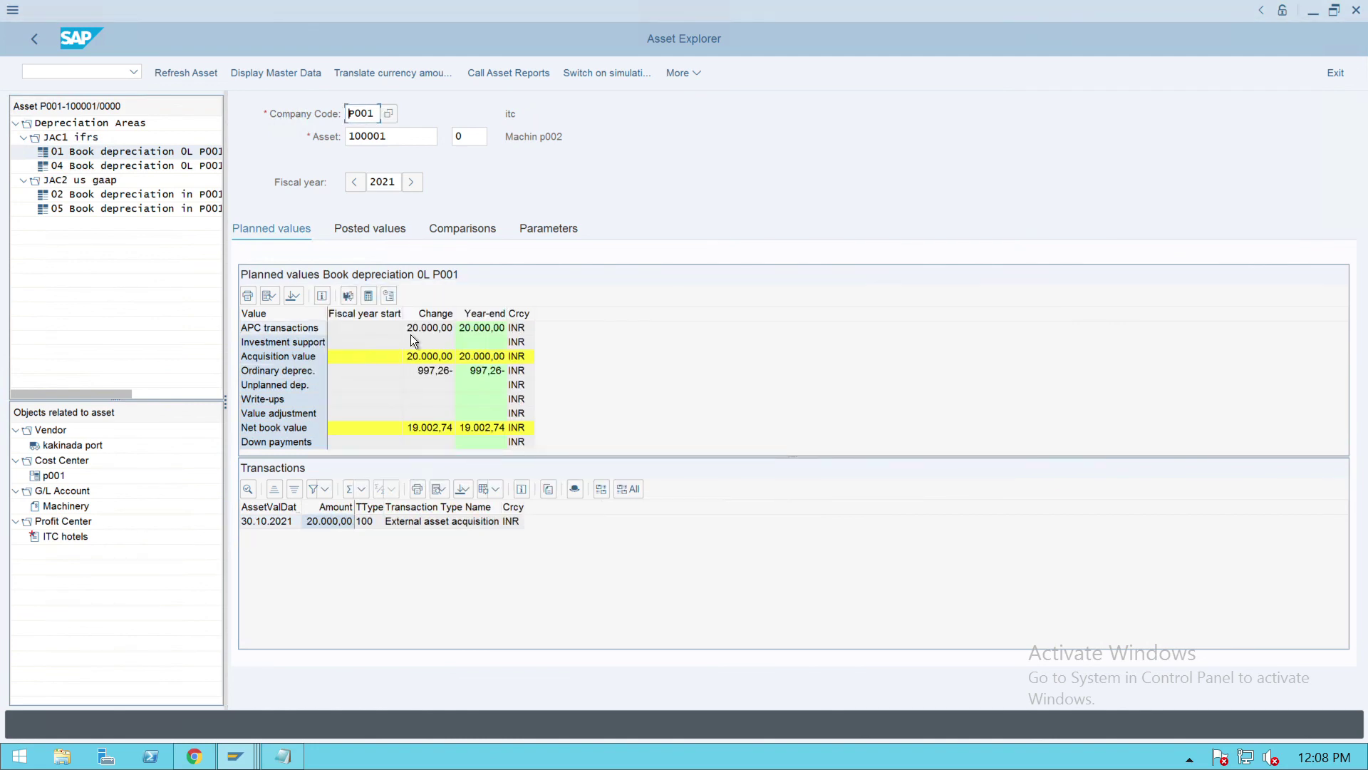
{"action": "key", "text": "Return"}
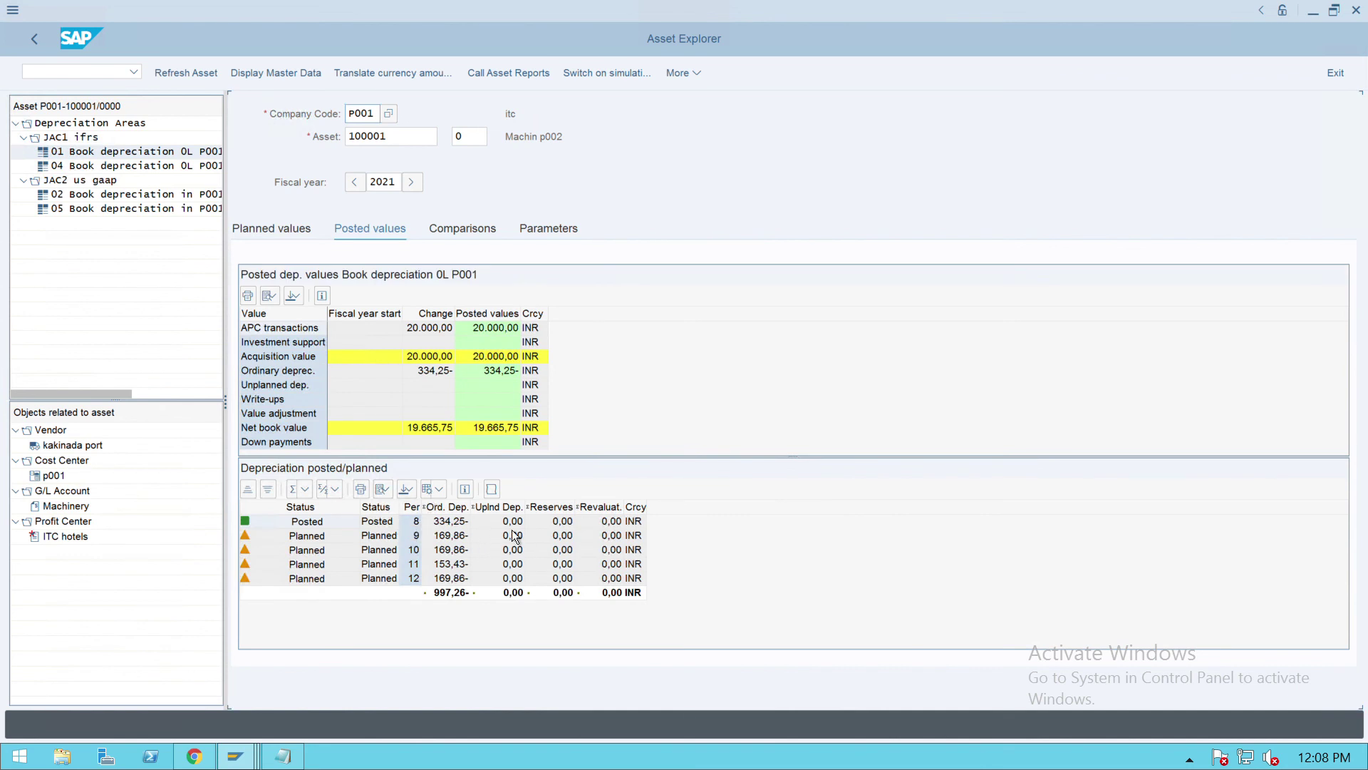
{"action": "key", "text": "alt+Tab"}
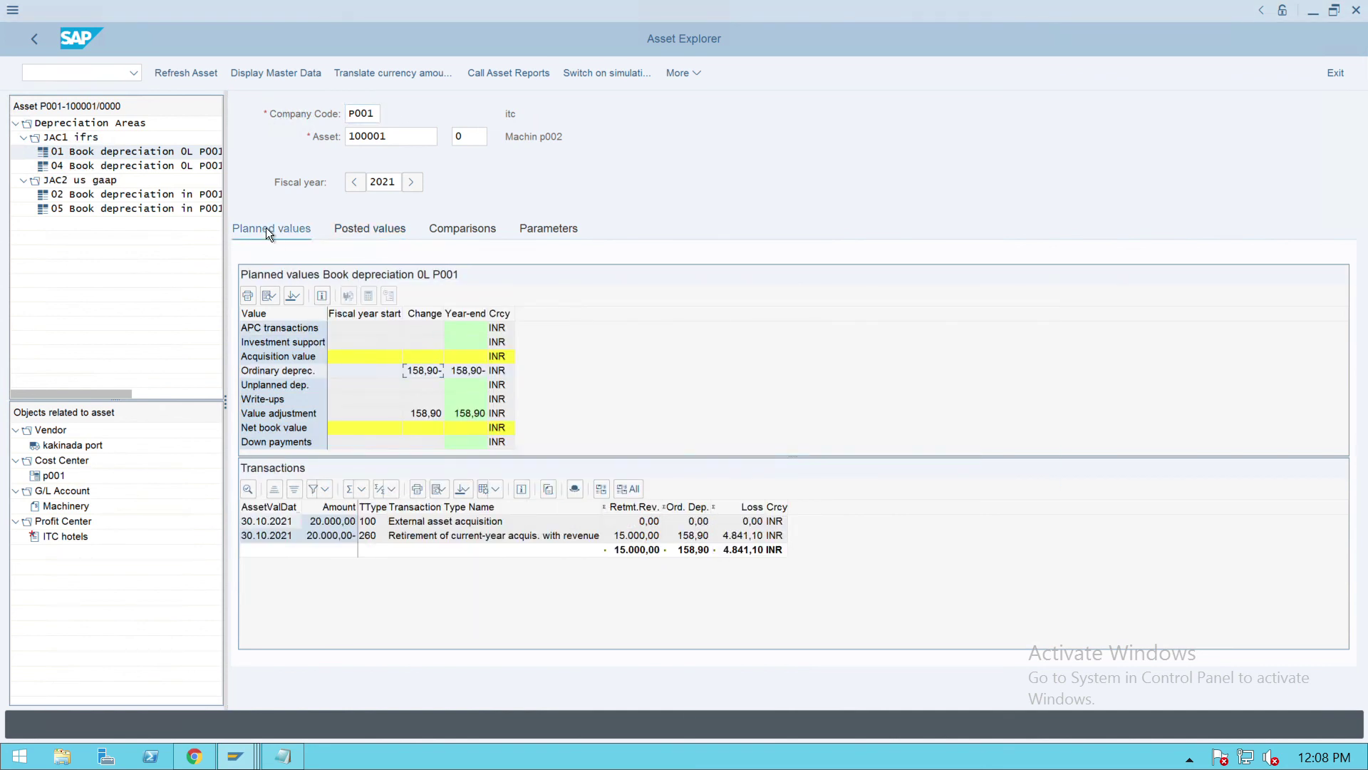